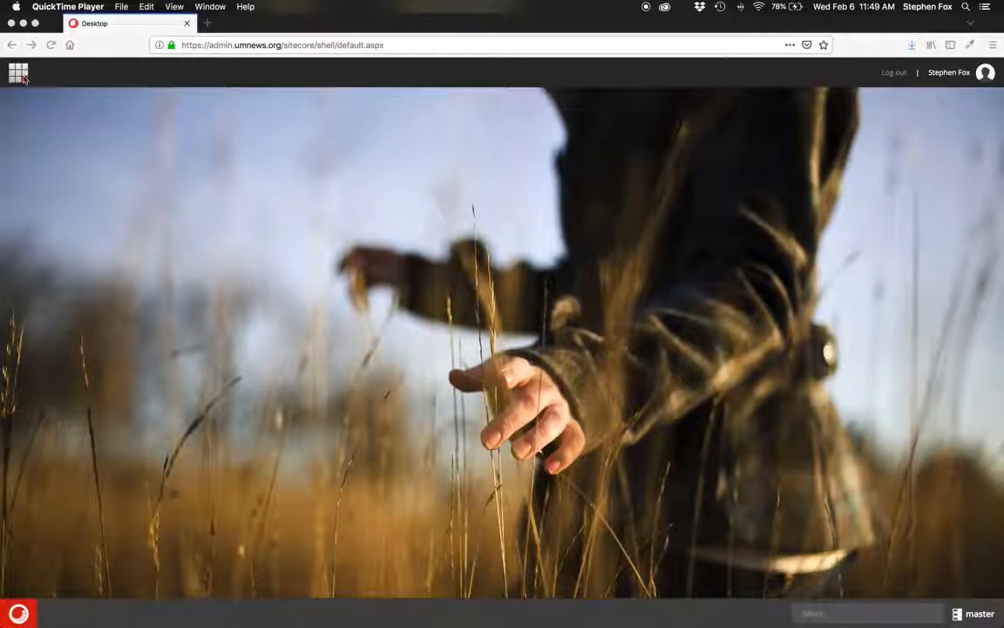
# Go through the Sitecore Launchpad to the Desktop and open the Content Editor
pyautogui.click(18, 74)
pyautogui.click(18, 74)
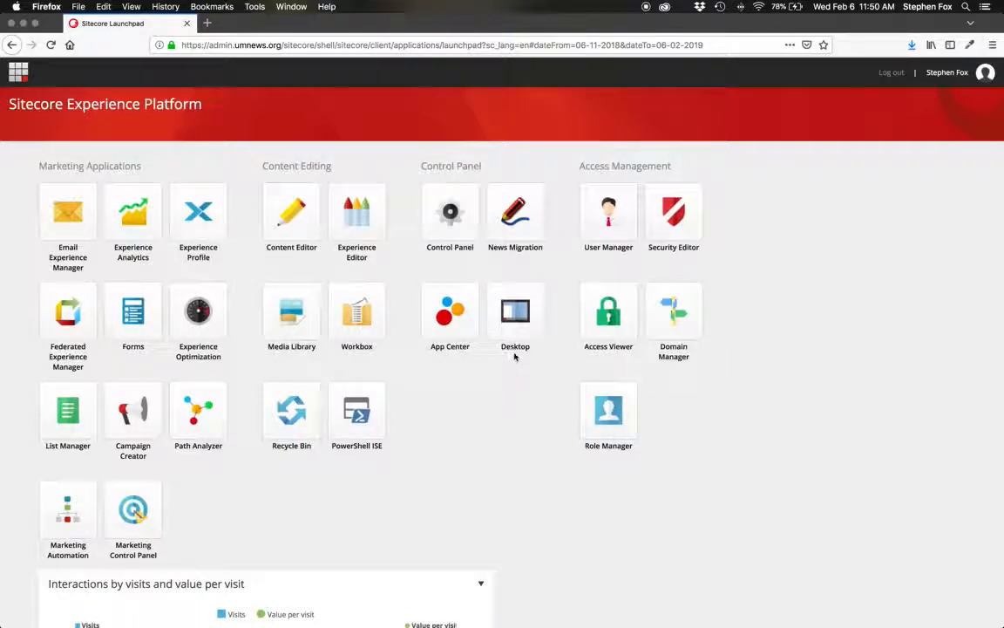
pyautogui.click(519, 319)
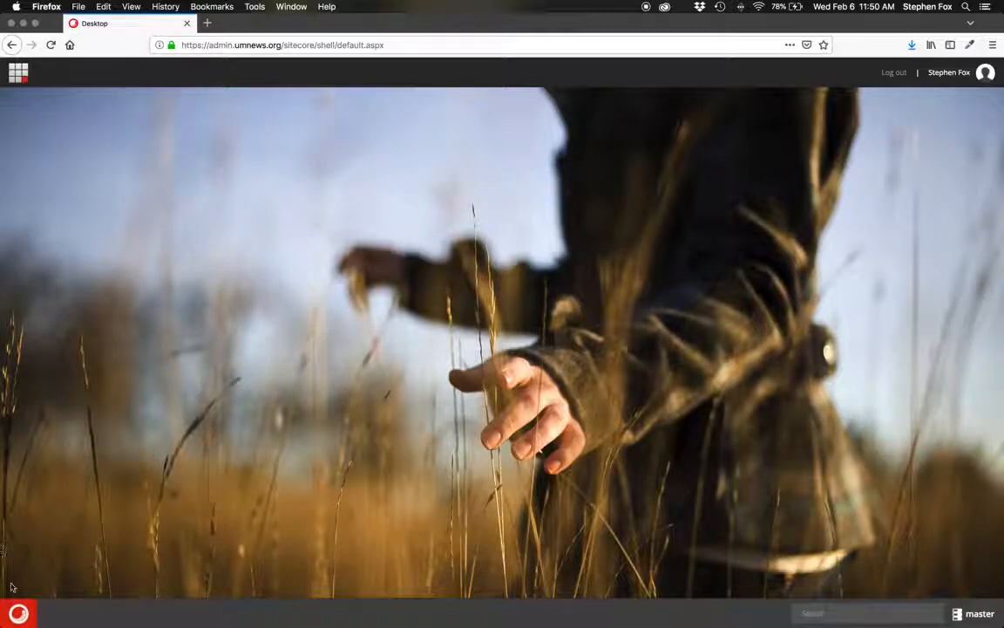
pyautogui.click(20, 612)
pyautogui.click(21, 613)
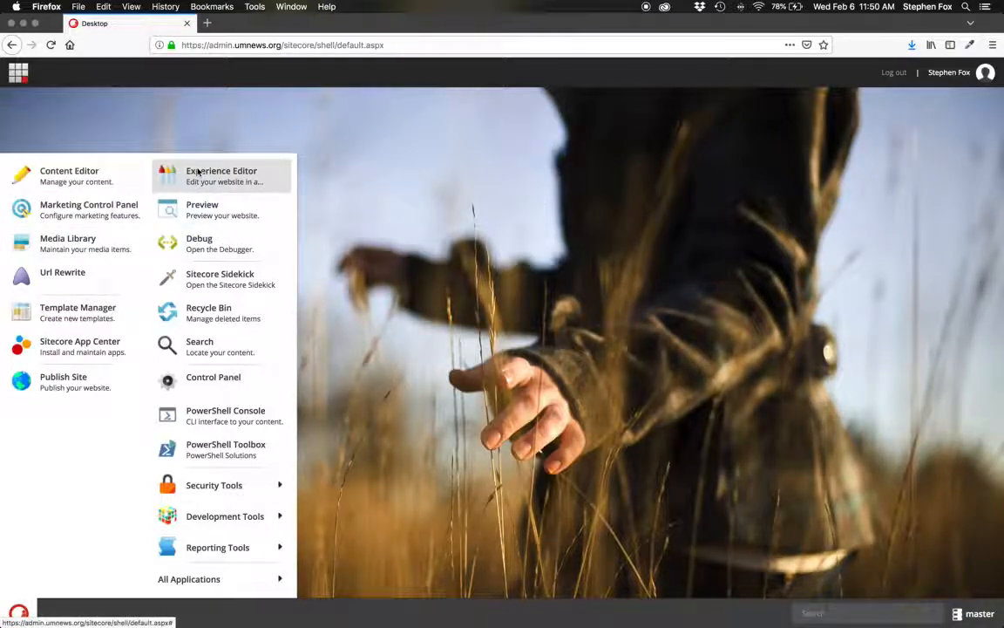
pyautogui.click(66, 179)
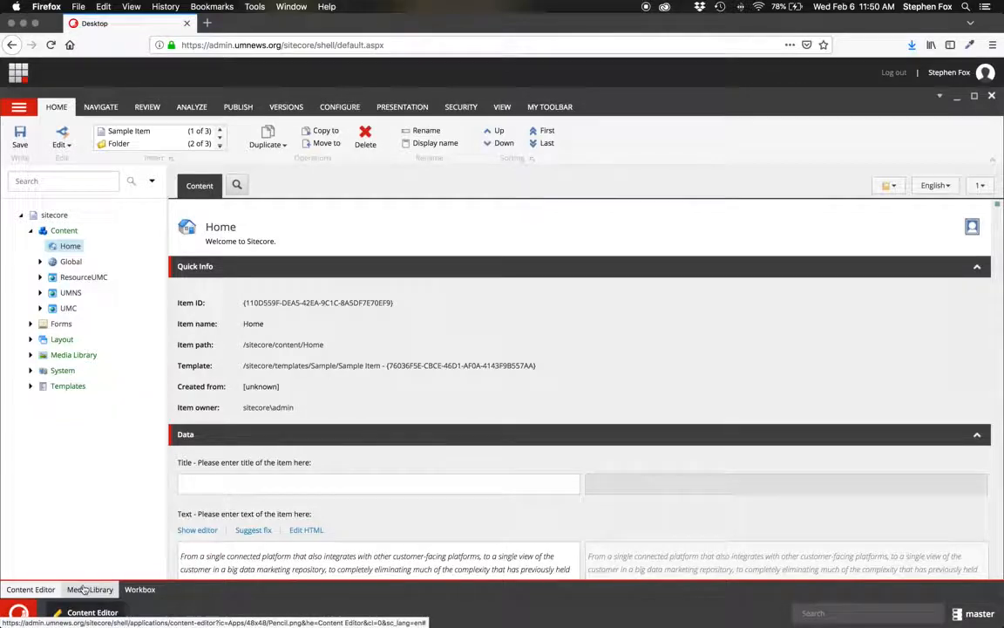
# Look at the Media Library, return to the Content Editor, and view the Sitecore application list
pyautogui.click(96, 592)
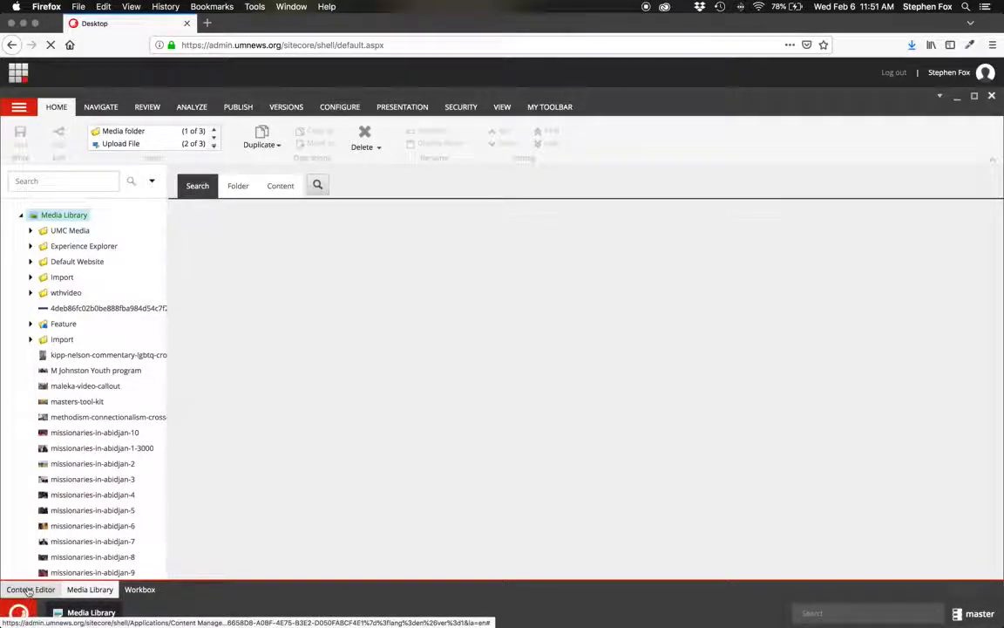
pyautogui.click(29, 590)
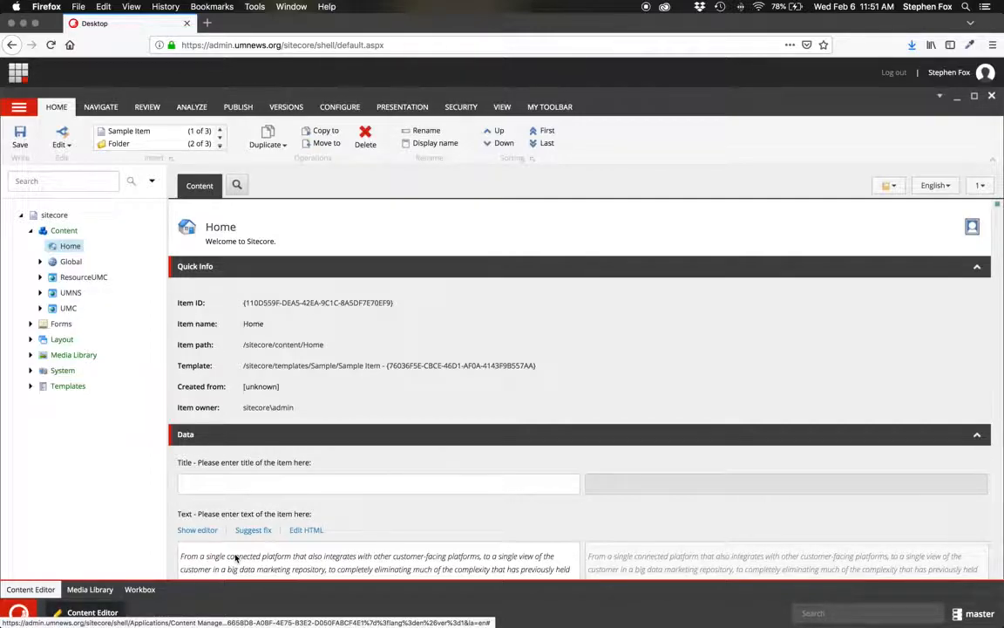
pyautogui.click(17, 615)
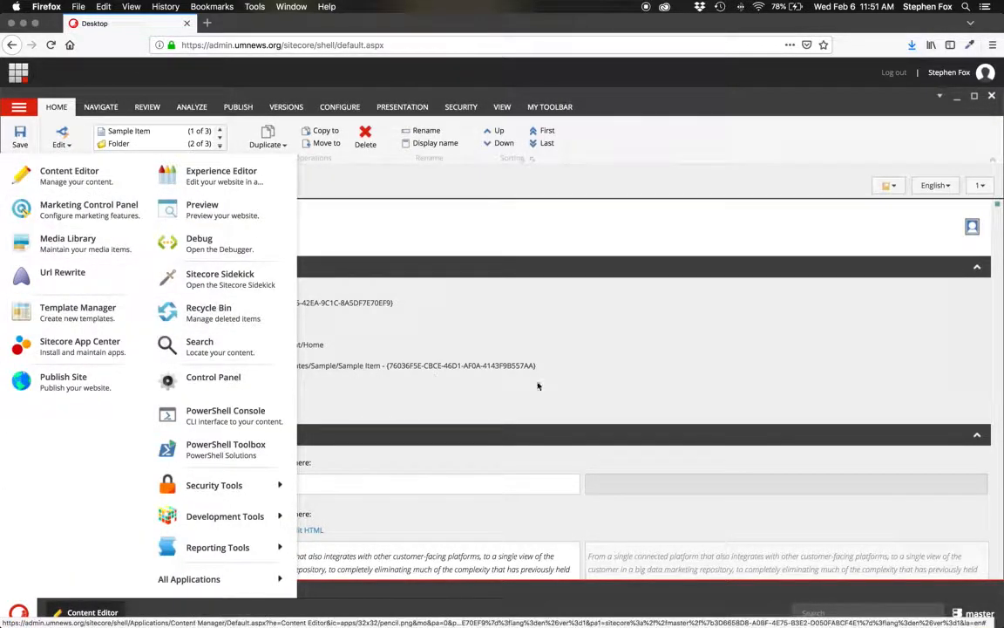
pyautogui.click(686, 406)
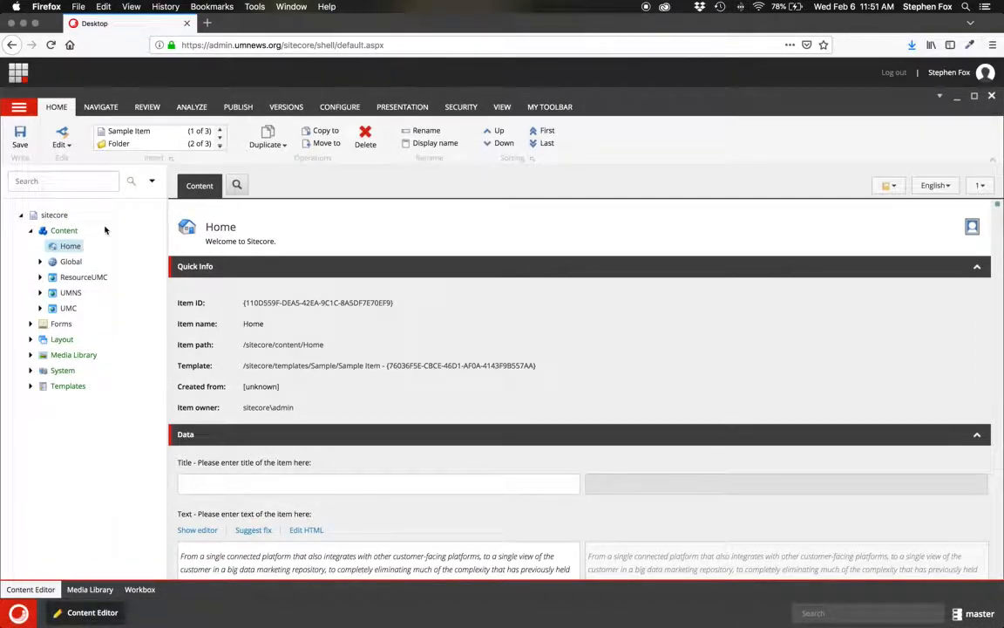
# Expand ResourceUMC and its home item in the content tree to reach the content folder
pyautogui.click(40, 276)
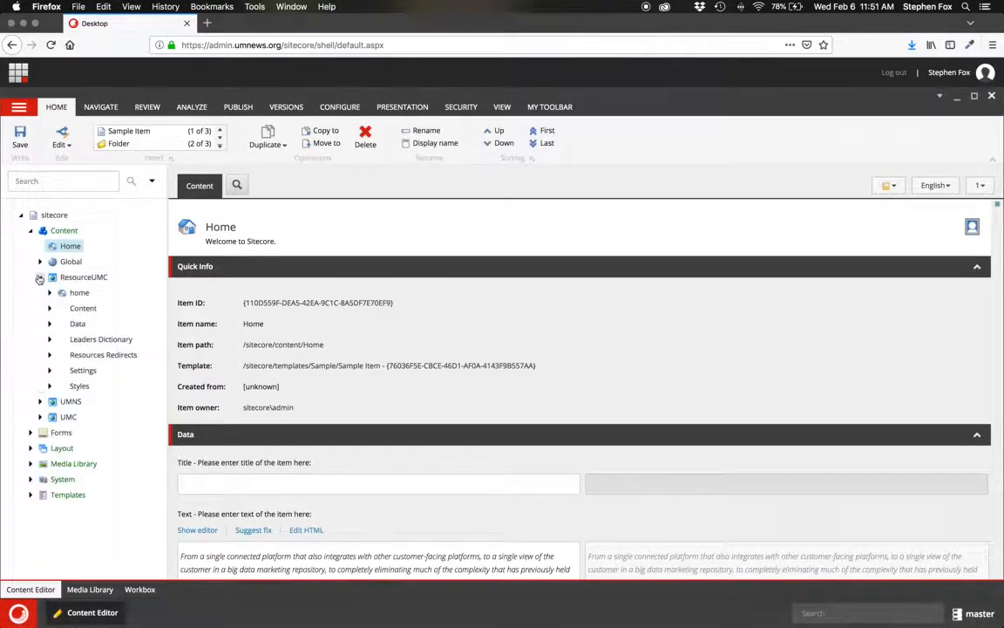
pyautogui.click(50, 293)
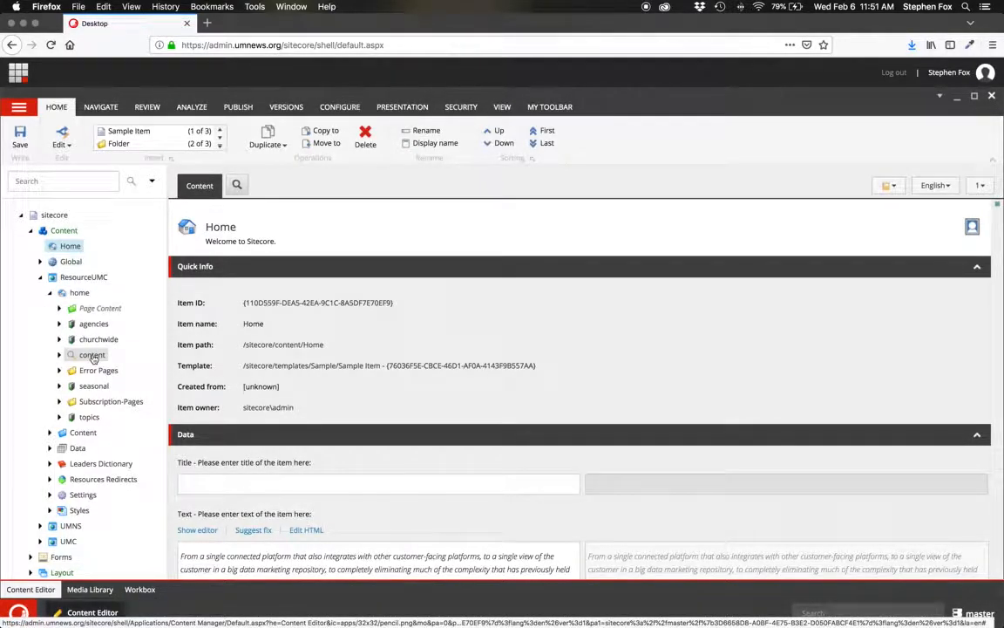
pyautogui.click(60, 355)
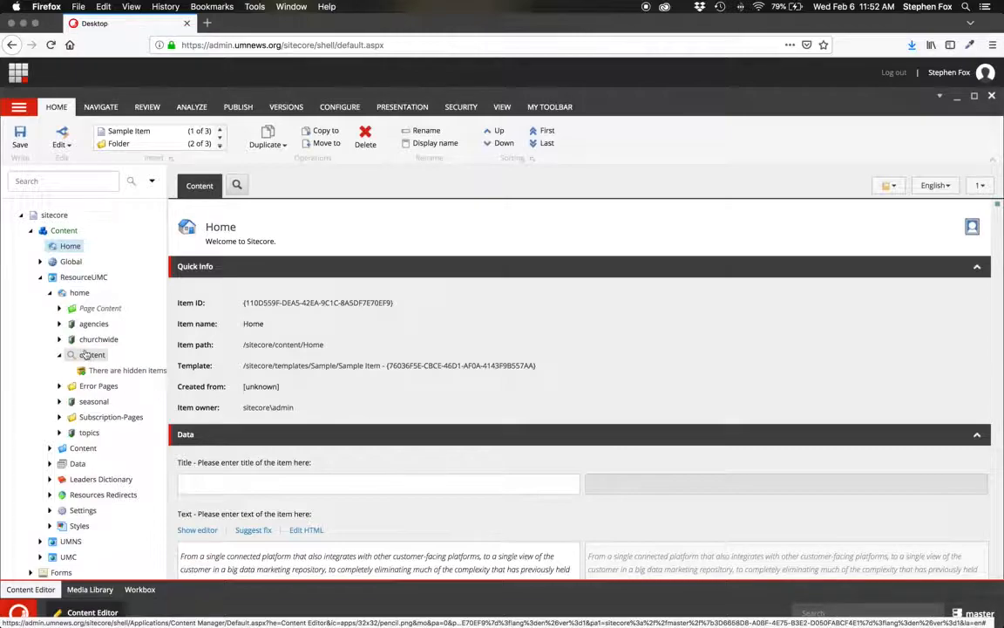
pyautogui.click(60, 356)
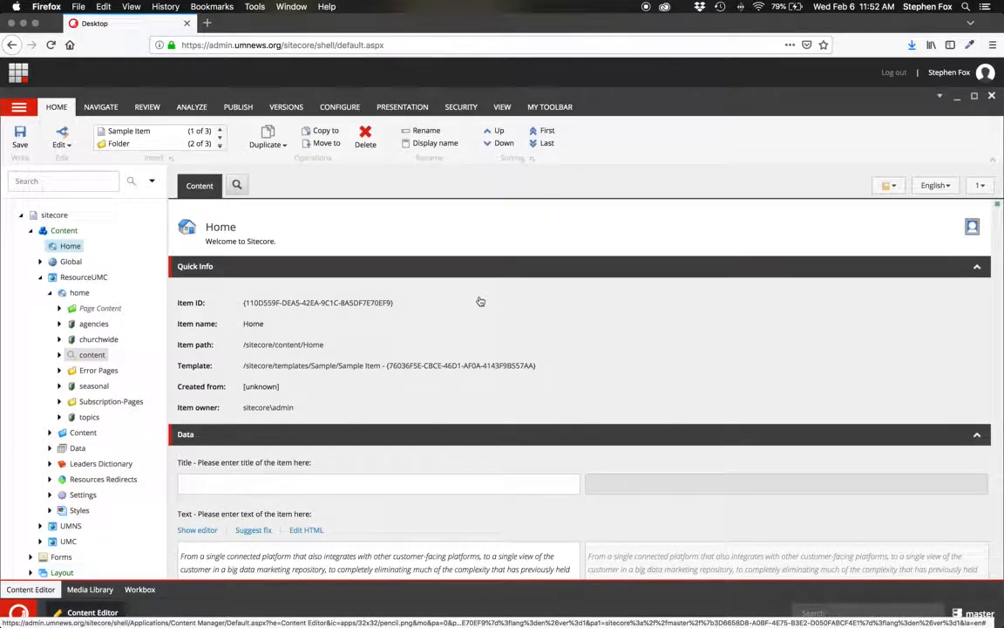
# Switch to Mail, read the emailed steps for using the communications agency template page, and close the mail window
pyautogui.hotkey('ctrl', 'Right')
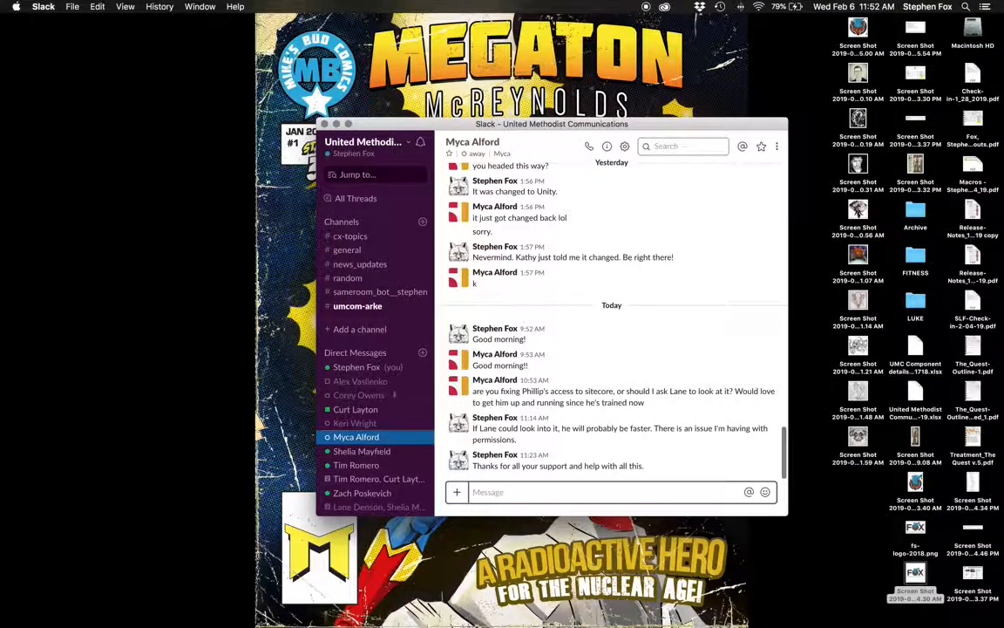
pyautogui.moveTo(572, 624)
pyautogui.click(479, 613)
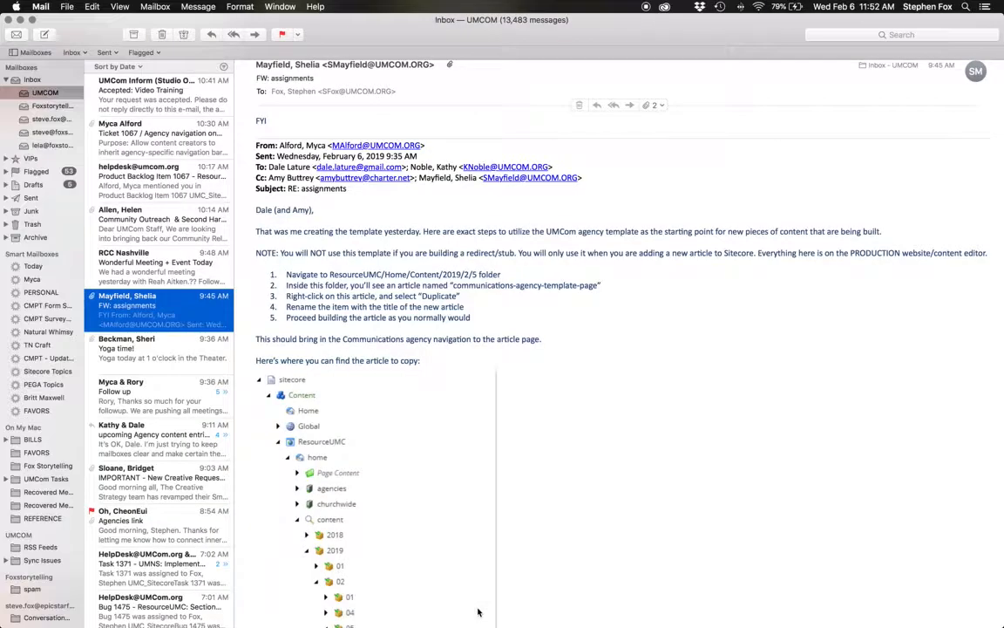
pyautogui.scroll(-4, 408, 449)
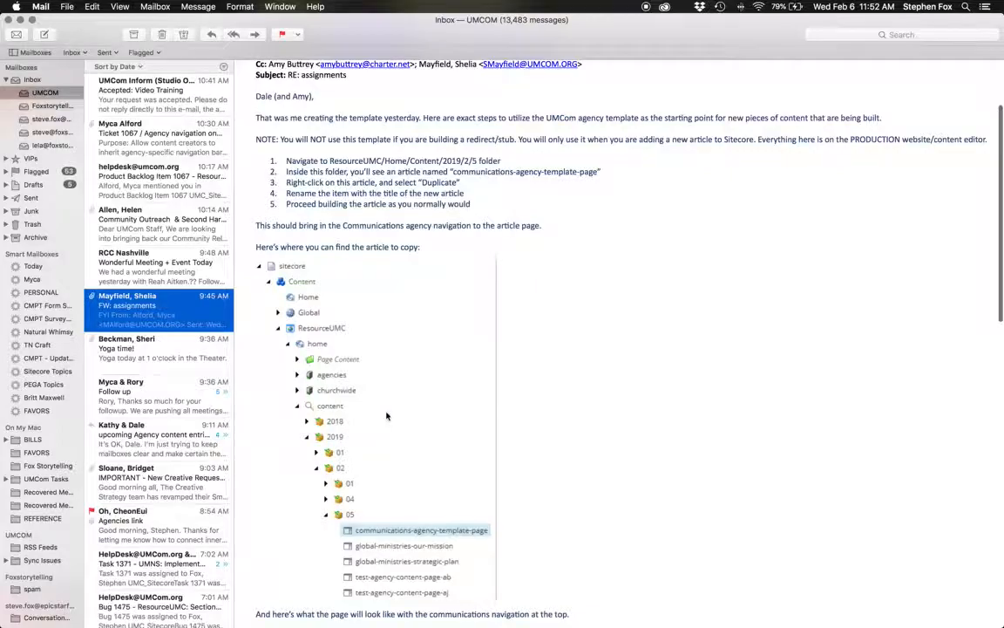
pyautogui.hotkey('ctrl', 'Left')
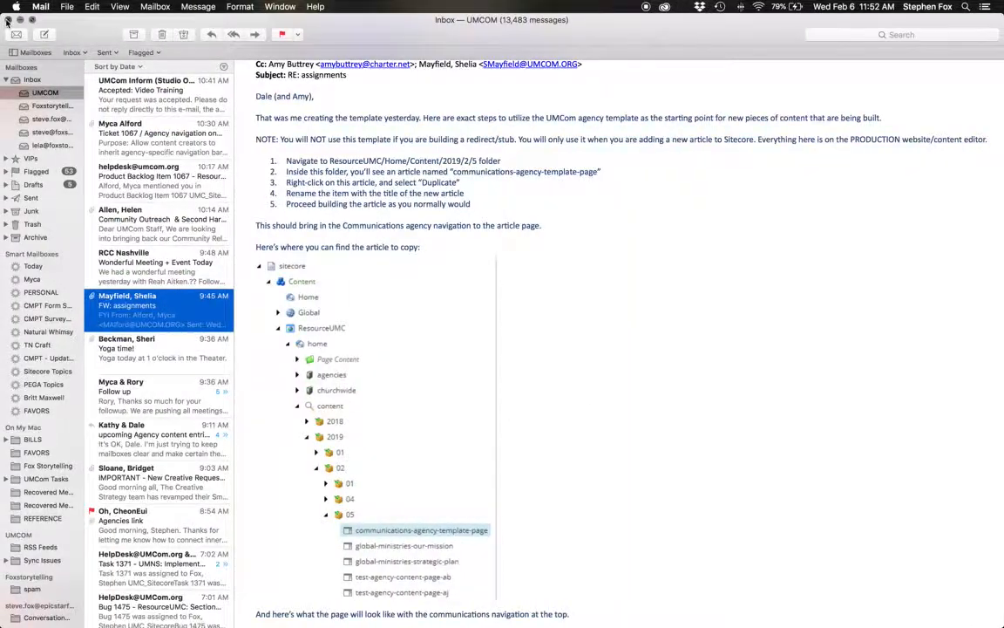
pyautogui.click(10, 20)
# Remove the location and sort filters from the search of ResourceUMC's content folder
pyautogui.click(374, 246)
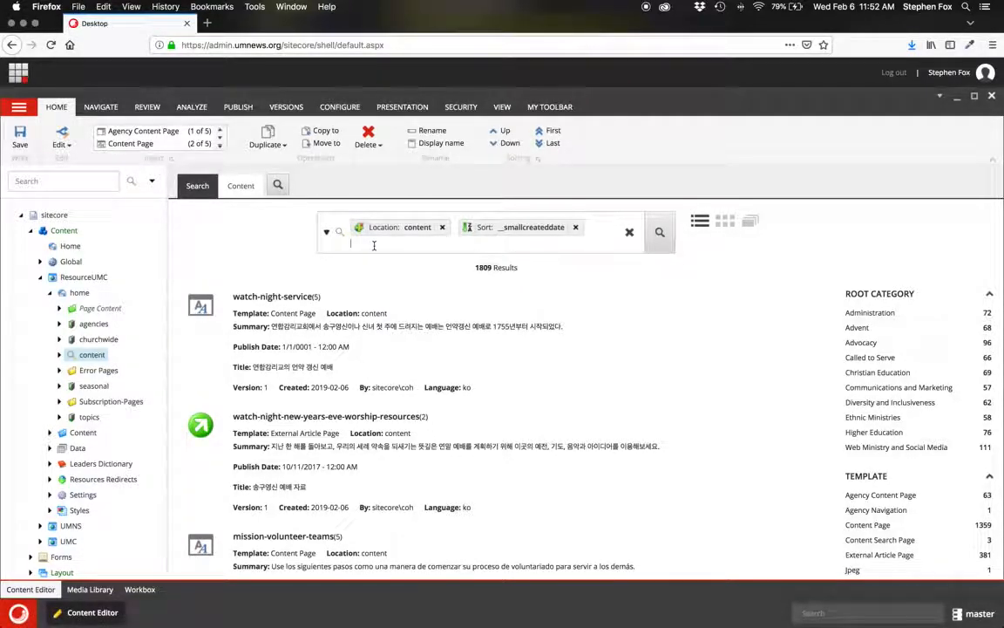
pyautogui.click(442, 227)
pyautogui.click(468, 227)
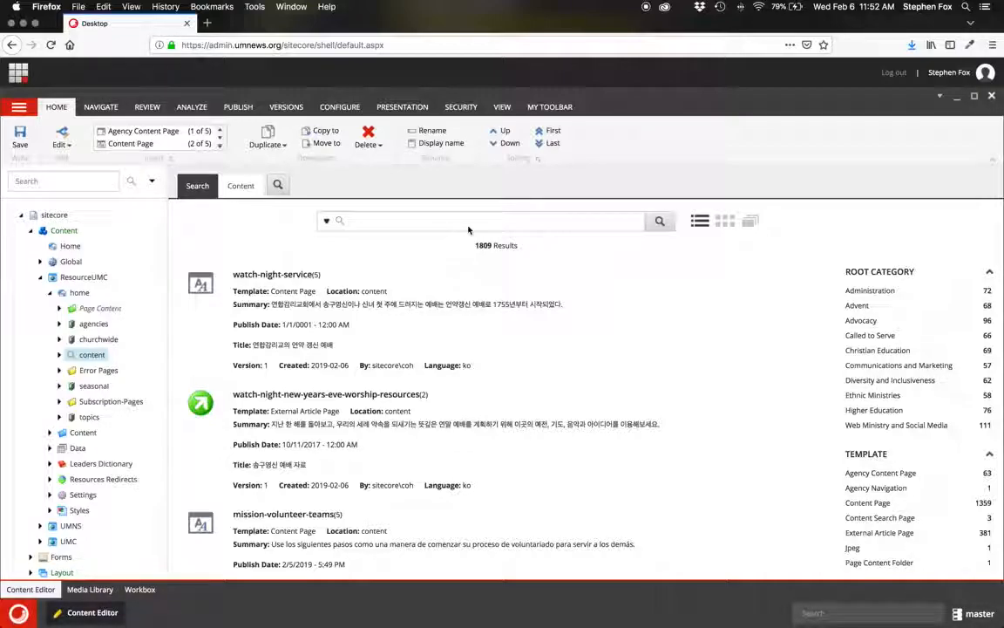
# Search the content folder with a custom Title filter for "communications template"
pyautogui.click(468, 226)
pyautogui.write('T')
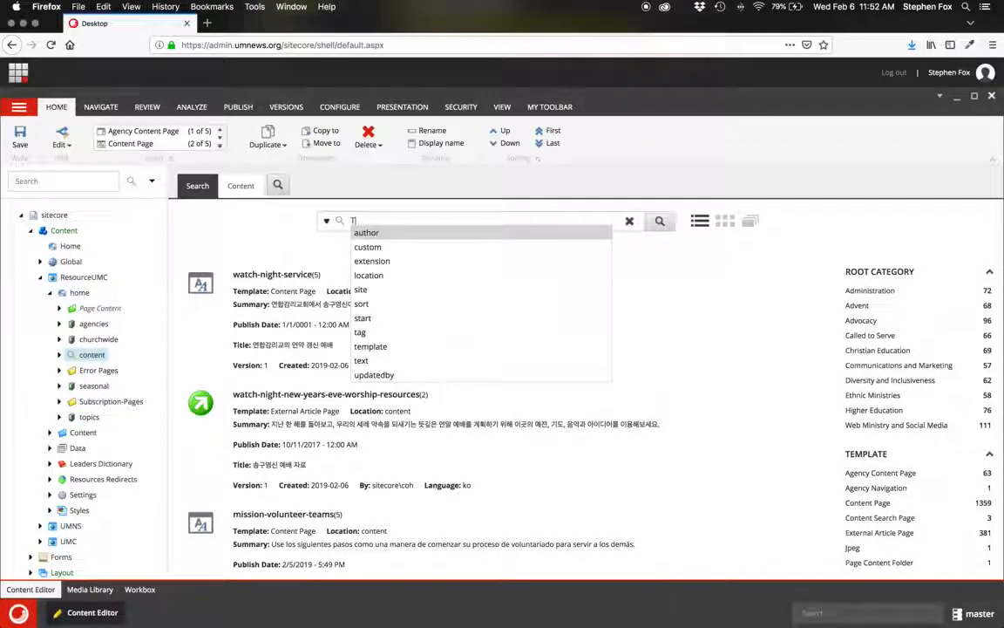
pyautogui.write('itle')
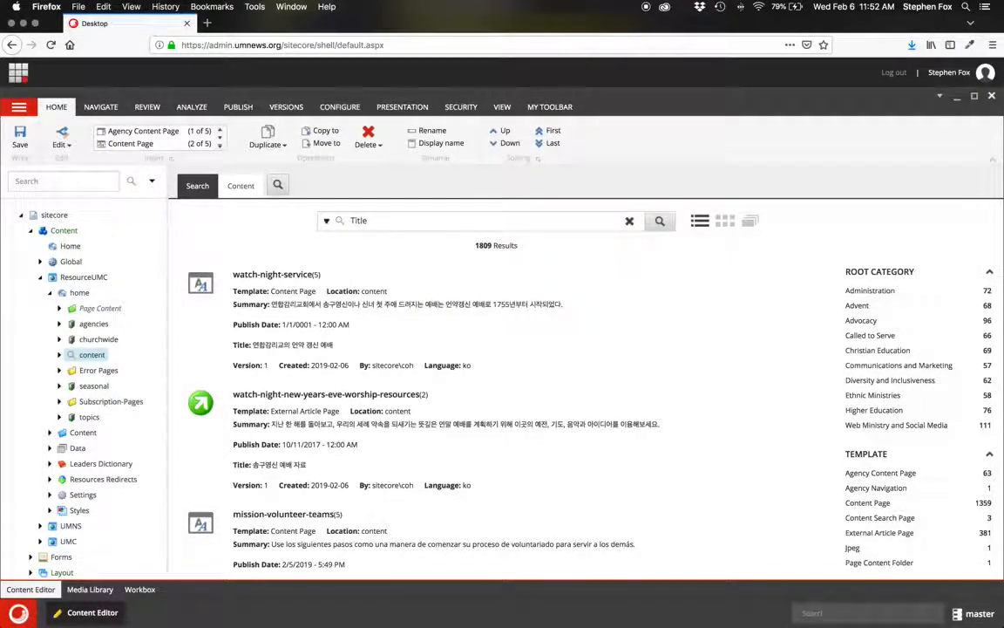
pyautogui.press('Tab')
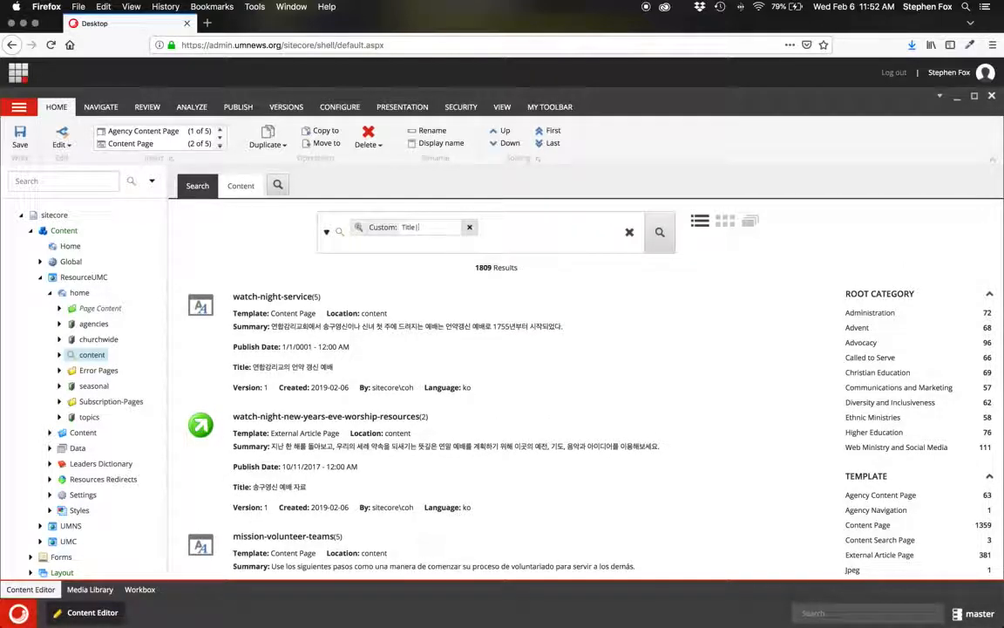
pyautogui.hotkey('ctrl', 'Right')
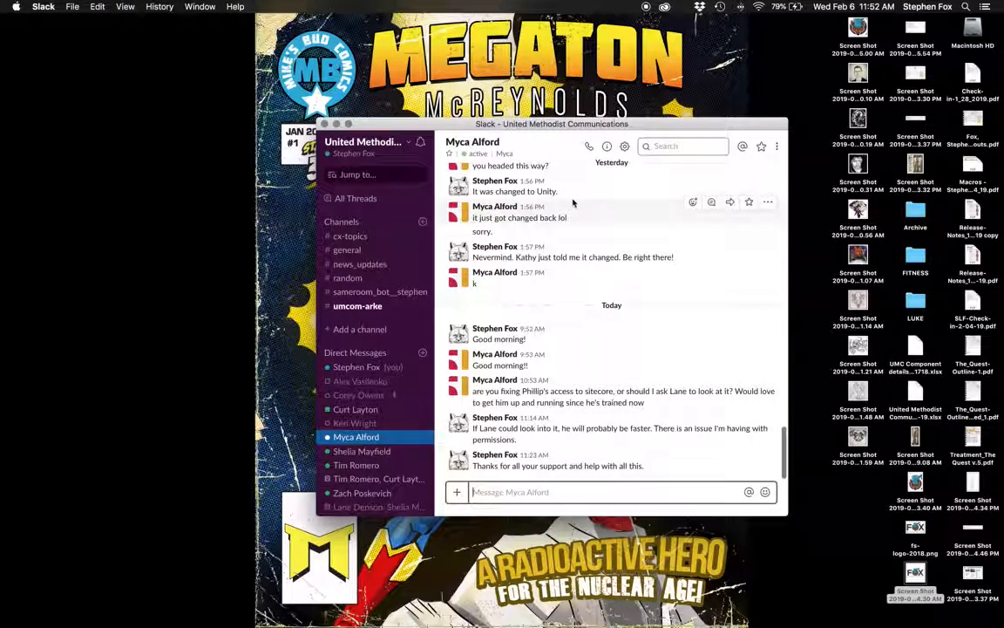
pyautogui.hotkey('ctrl', 'Left')
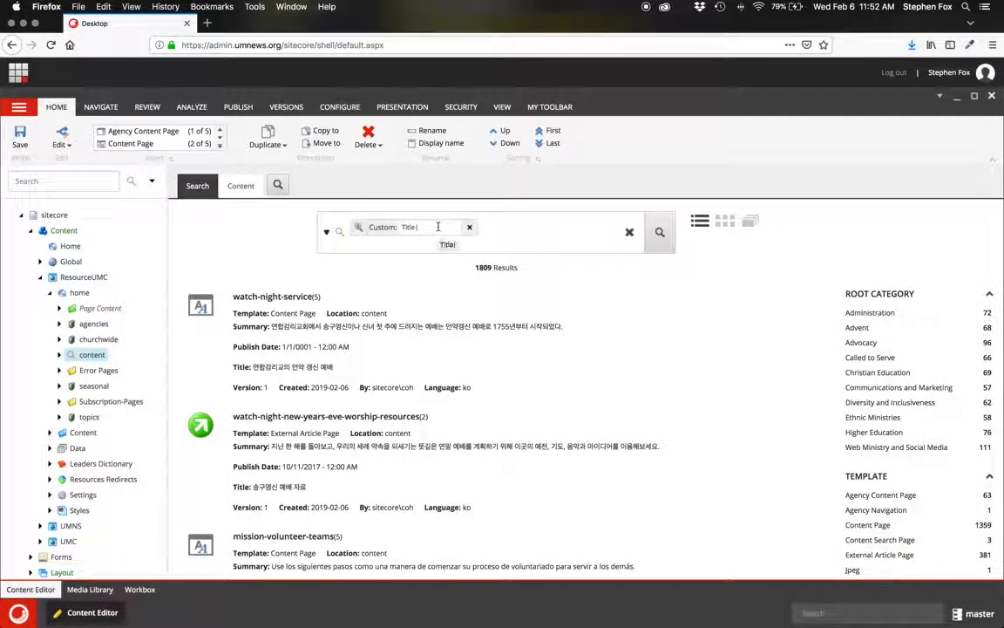
pyautogui.write('c')
pyautogui.write('ommunia')
pyautogui.write('ati')
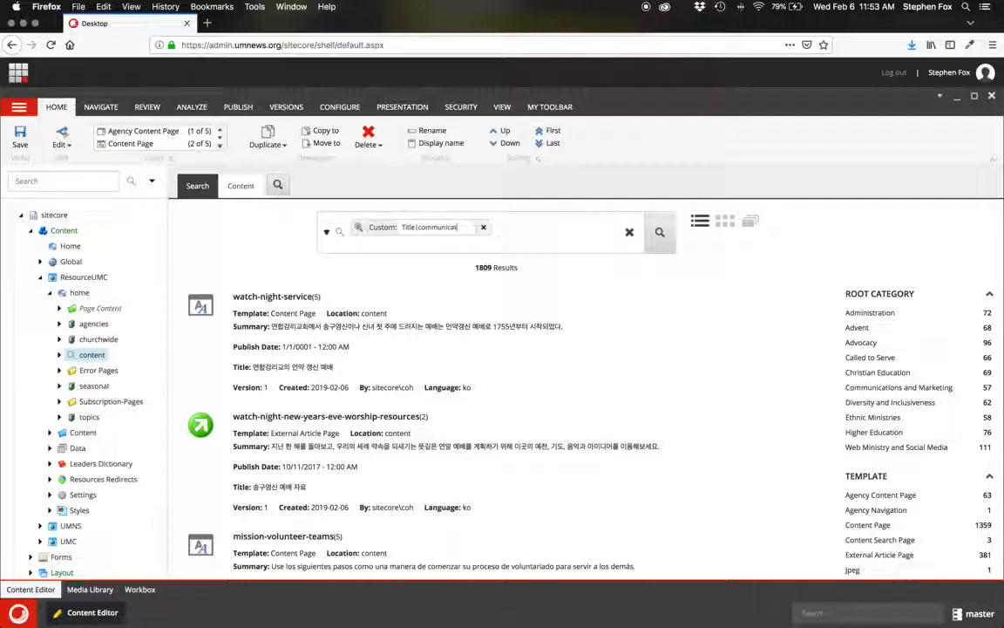
pyautogui.write('ons template')
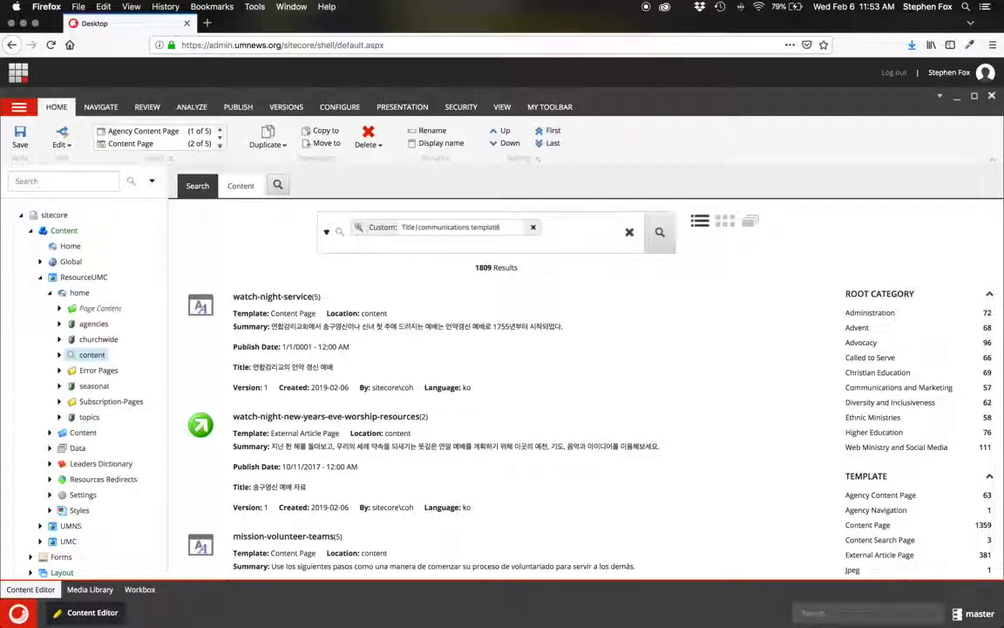
pyautogui.press('Return')
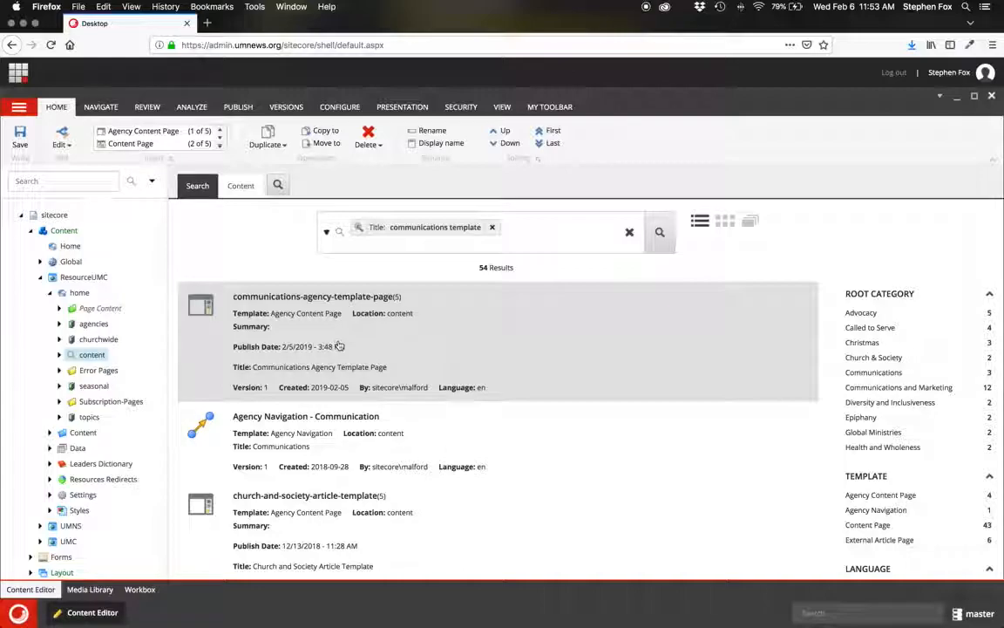
# Open the communications-agency-template-page item from the search results
pyautogui.rightClick(367, 298)
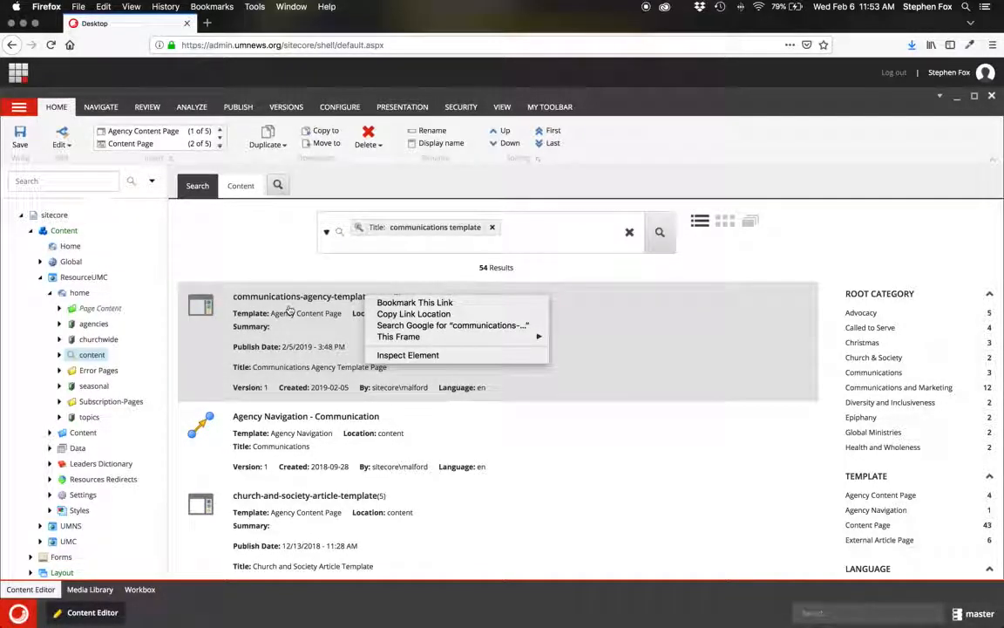
pyautogui.press('Escape')
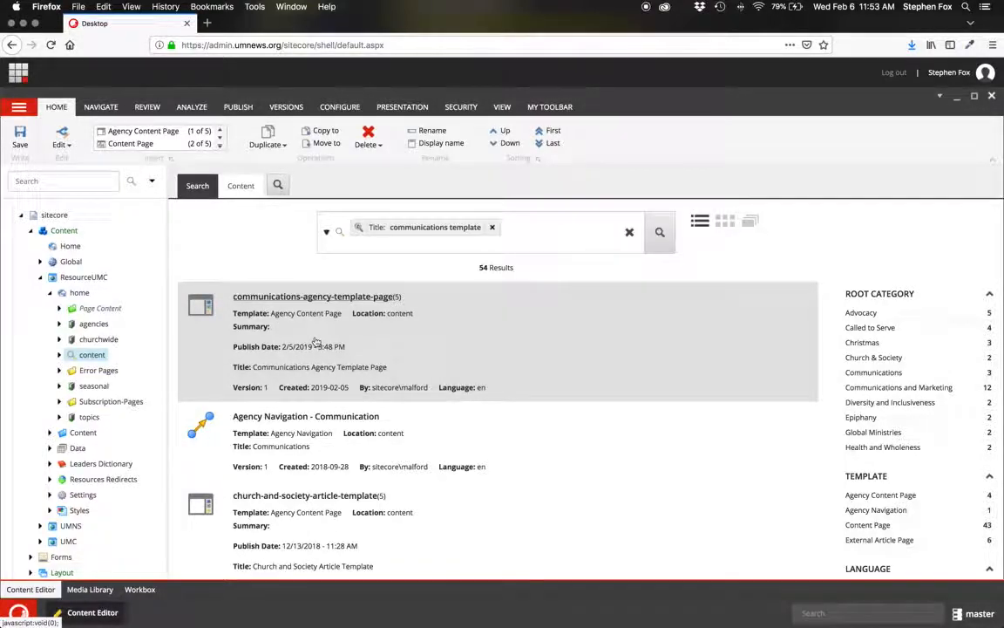
pyautogui.scroll(-3, 316, 342)
pyautogui.scroll(5, 315, 342)
pyautogui.click(318, 352)
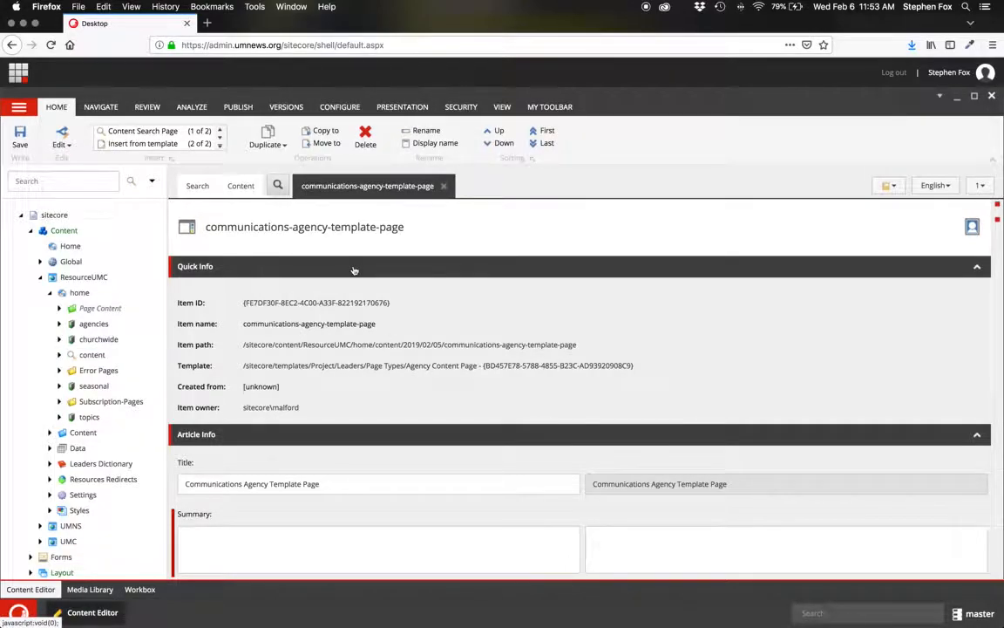
# Duplicate the template page as "TEST - Agency Content Page Template Tutorial - SLF" and close the original item's tab
pyautogui.click(284, 145)
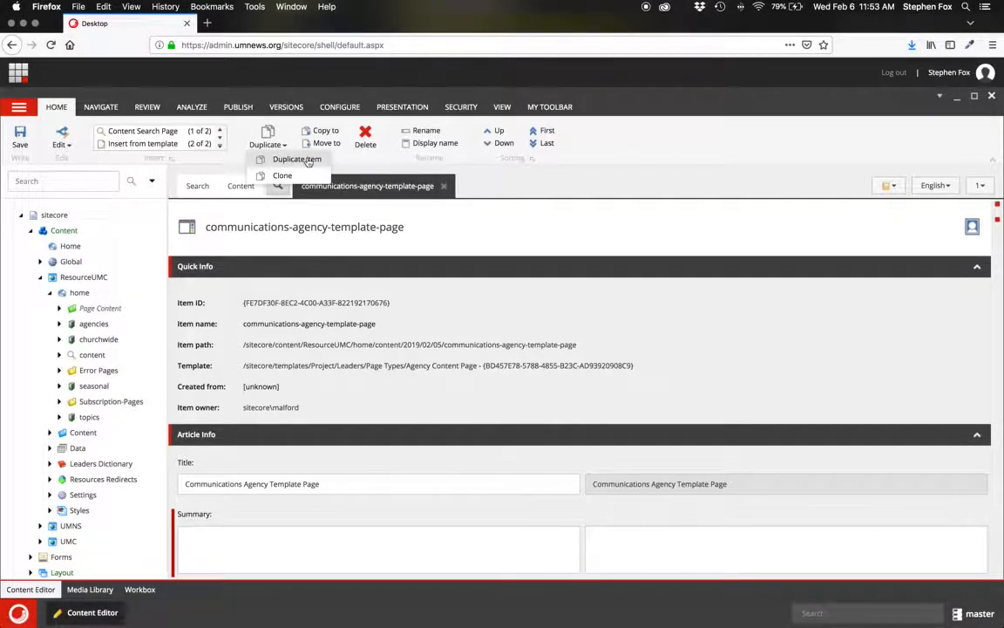
pyautogui.click(284, 160)
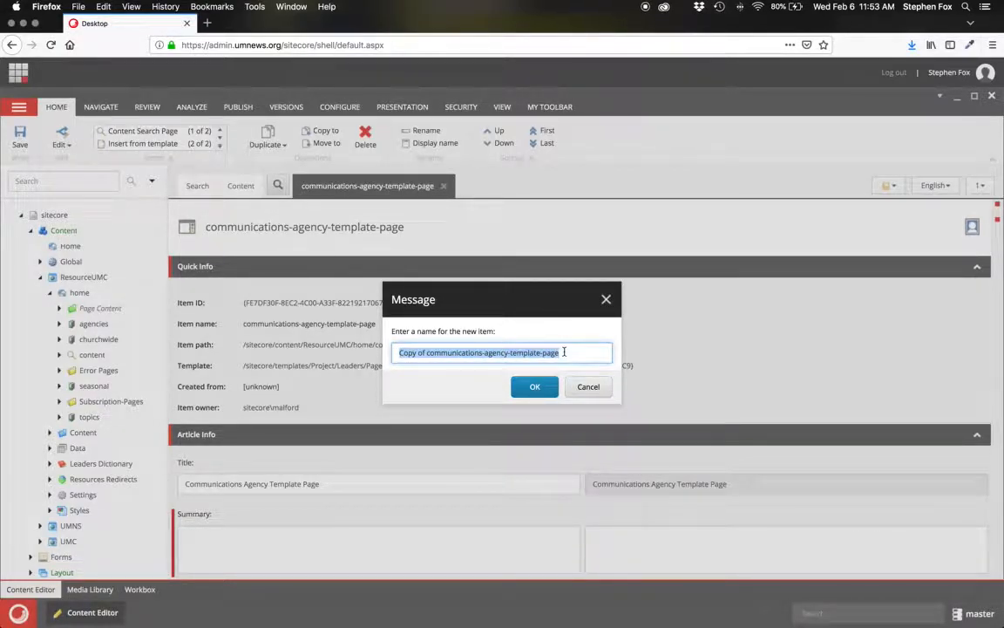
pyautogui.press('Left')
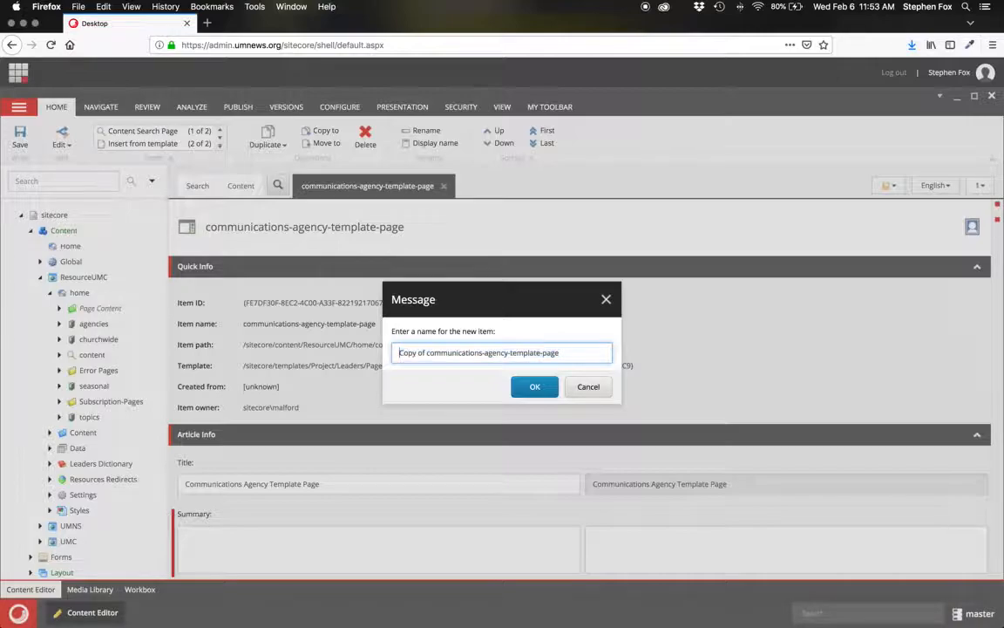
pyautogui.press('super+a')
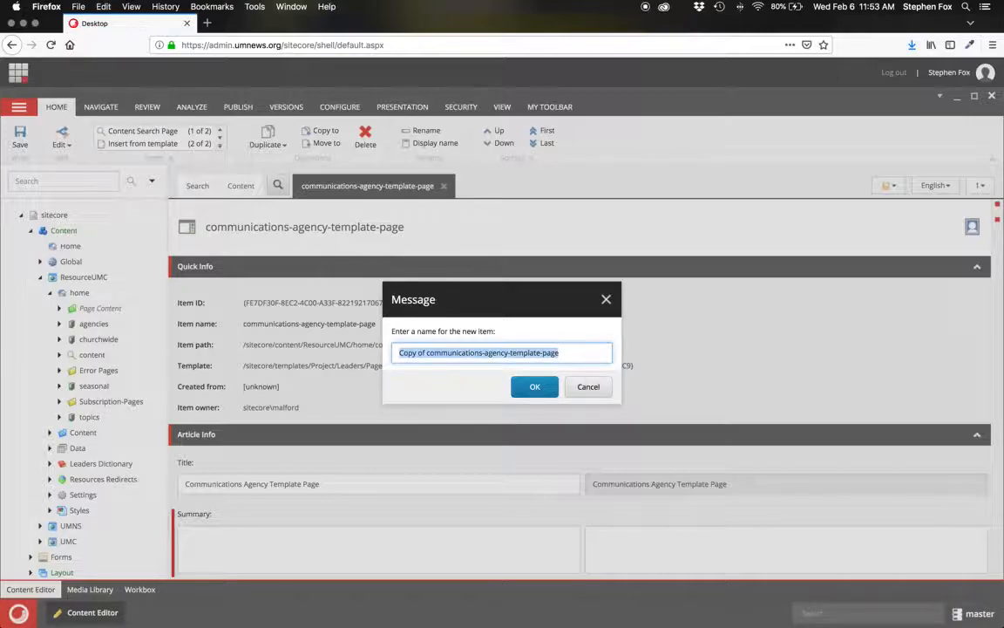
pyautogui.write('TEST -')
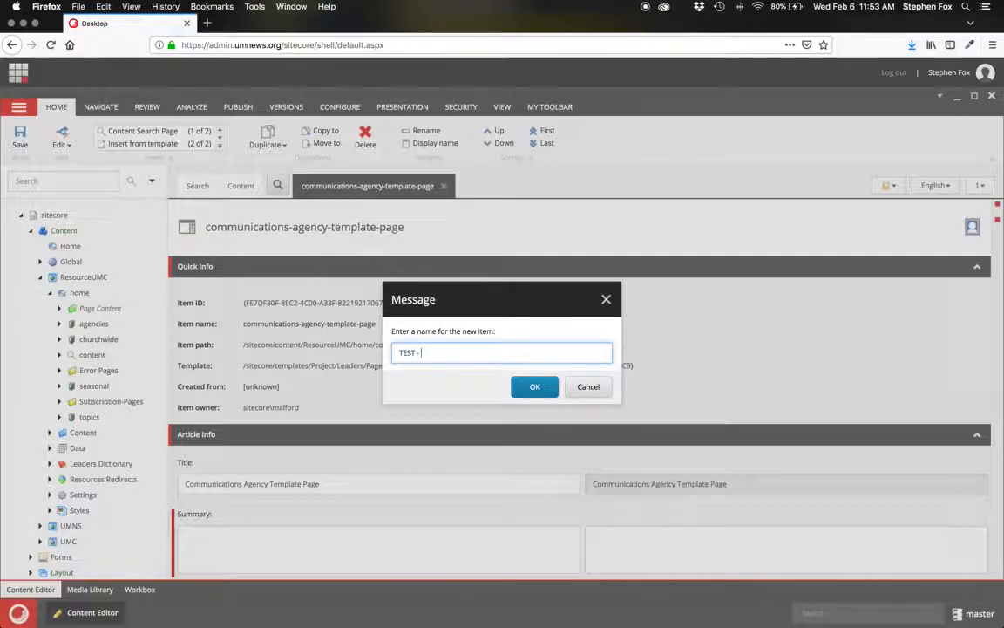
pyautogui.write(' Agency Content Page Template Tutorial - SLF')
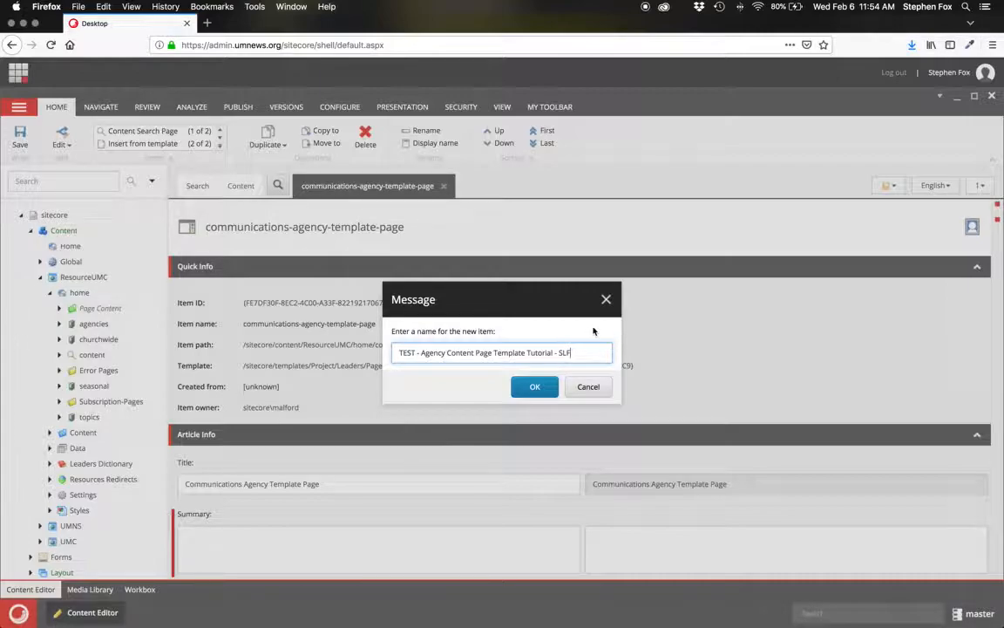
pyautogui.moveTo(560, 352); pyautogui.dragTo(573, 350)
pyautogui.click(536, 387)
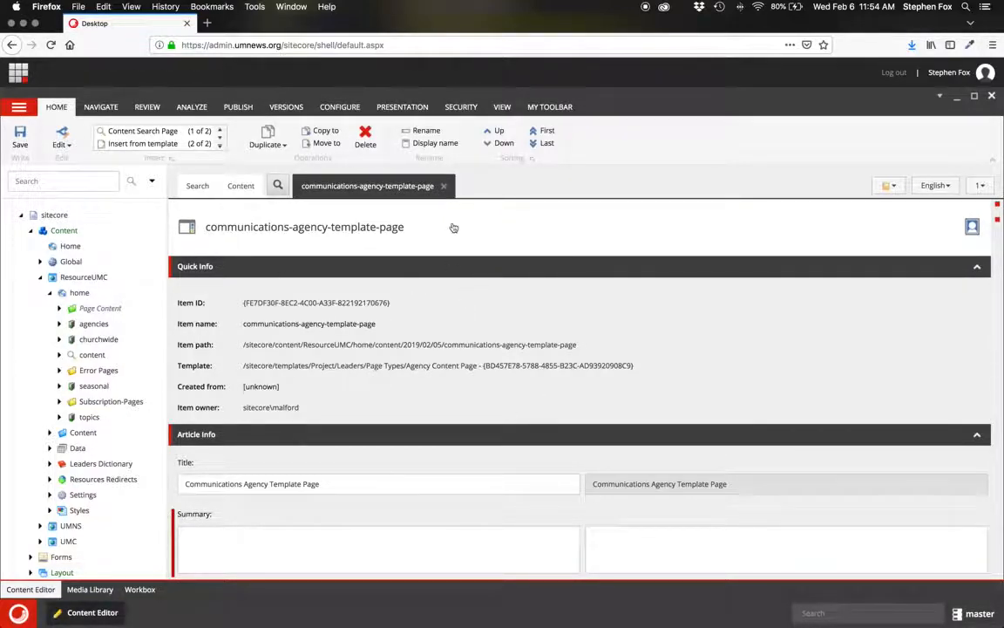
pyautogui.scroll(-2, 448, 238)
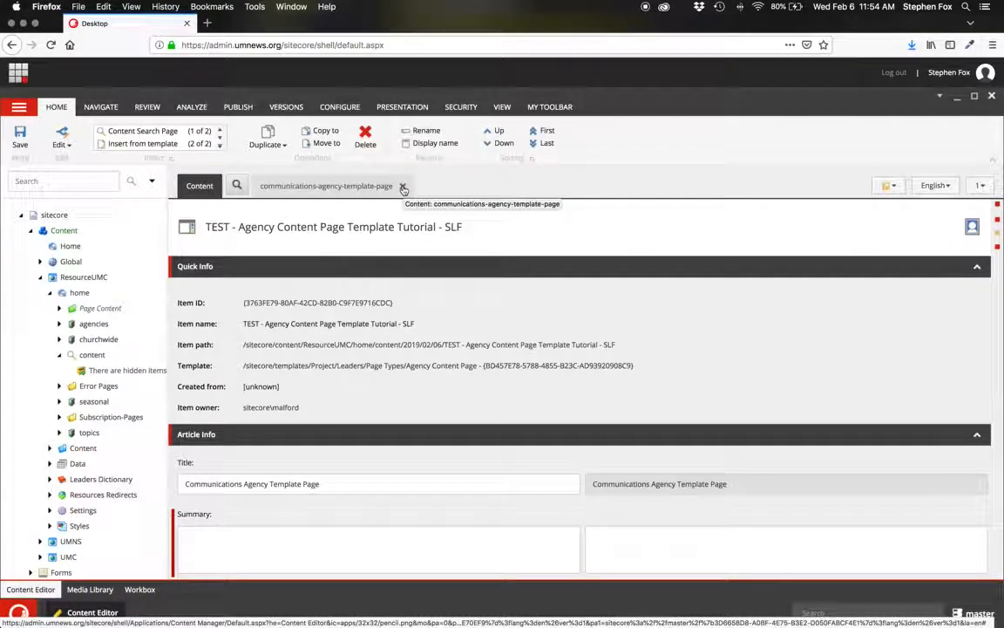
pyautogui.click(340, 188)
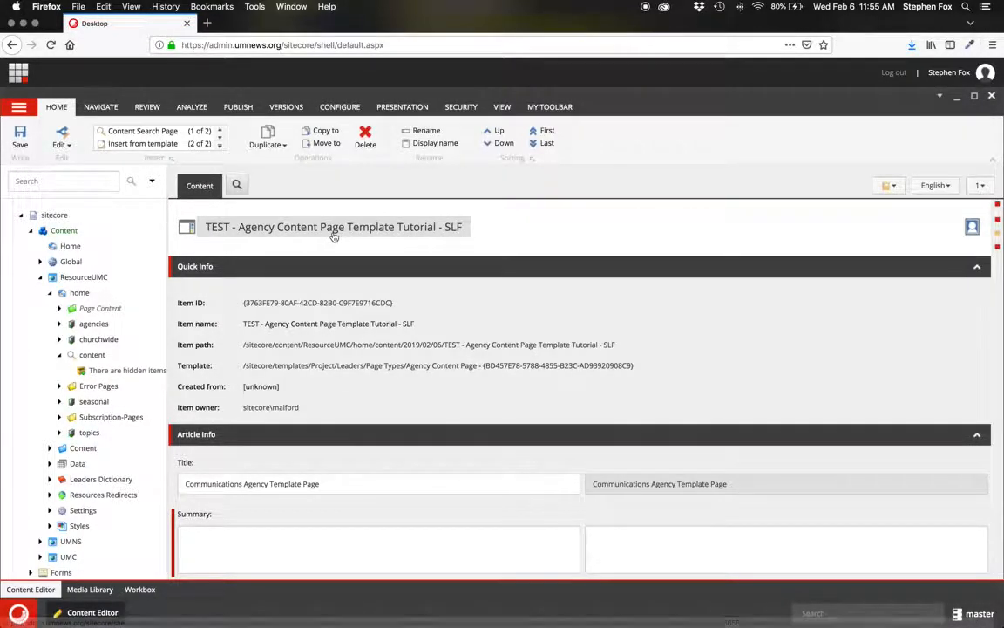
# Enter "Summary Text - Agency Content Page Template Content - SLF" as the new page's Summary
pyautogui.scroll(-1, 334, 237)
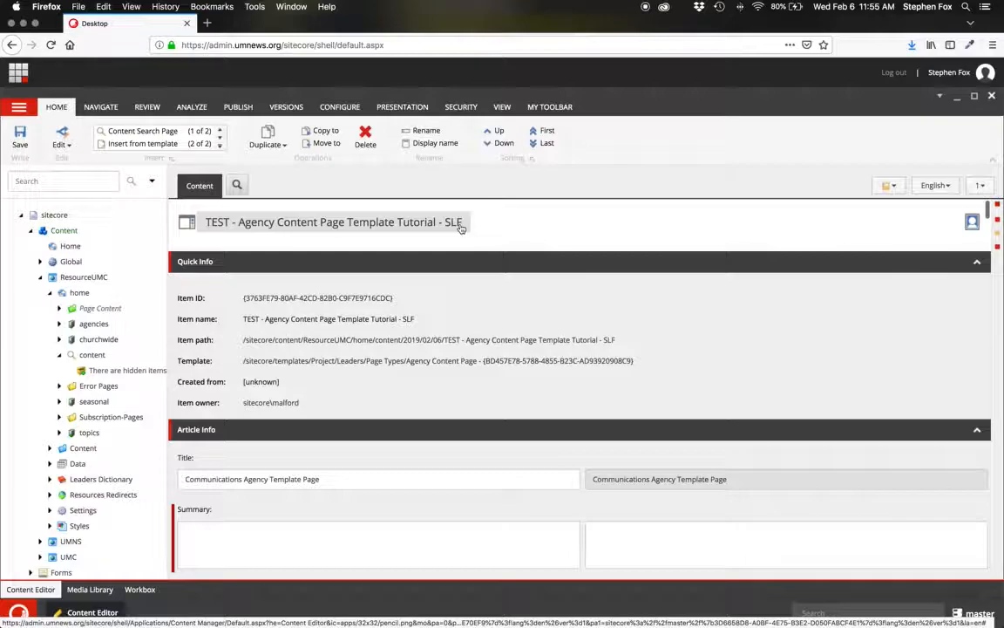
pyautogui.scroll(-2, 442, 334)
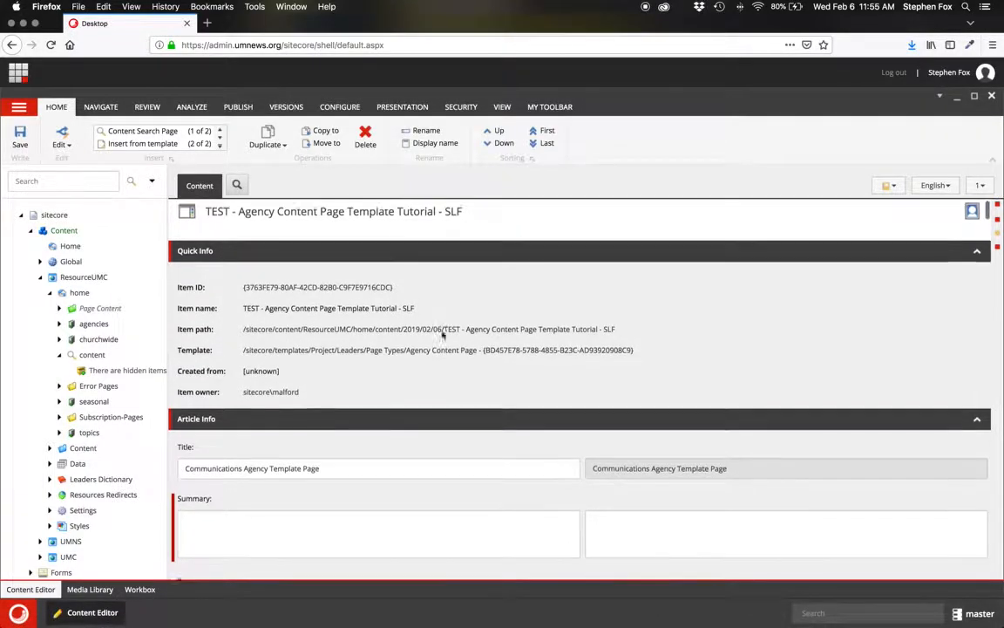
pyautogui.scroll(-3, 442, 334)
pyautogui.scroll(4, 442, 334)
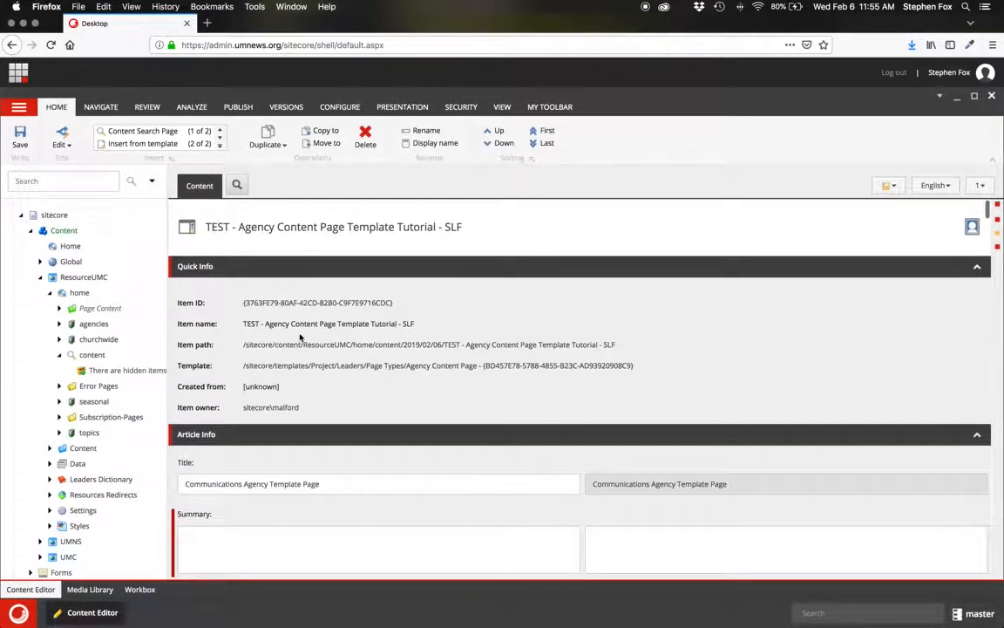
pyautogui.scroll(-10, 459, 391)
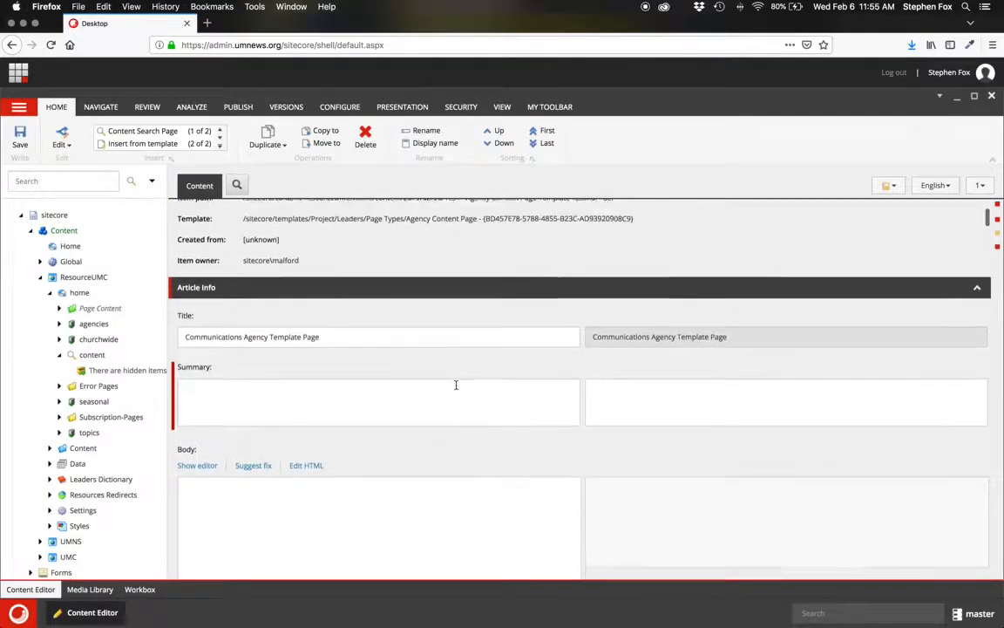
pyautogui.click(198, 371)
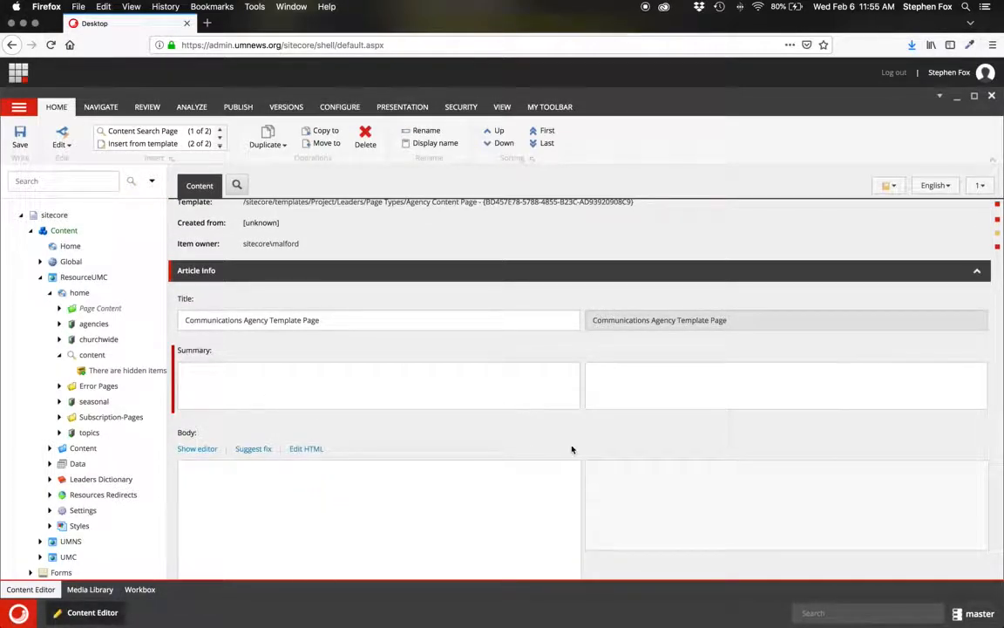
pyautogui.write('Summary Text -')
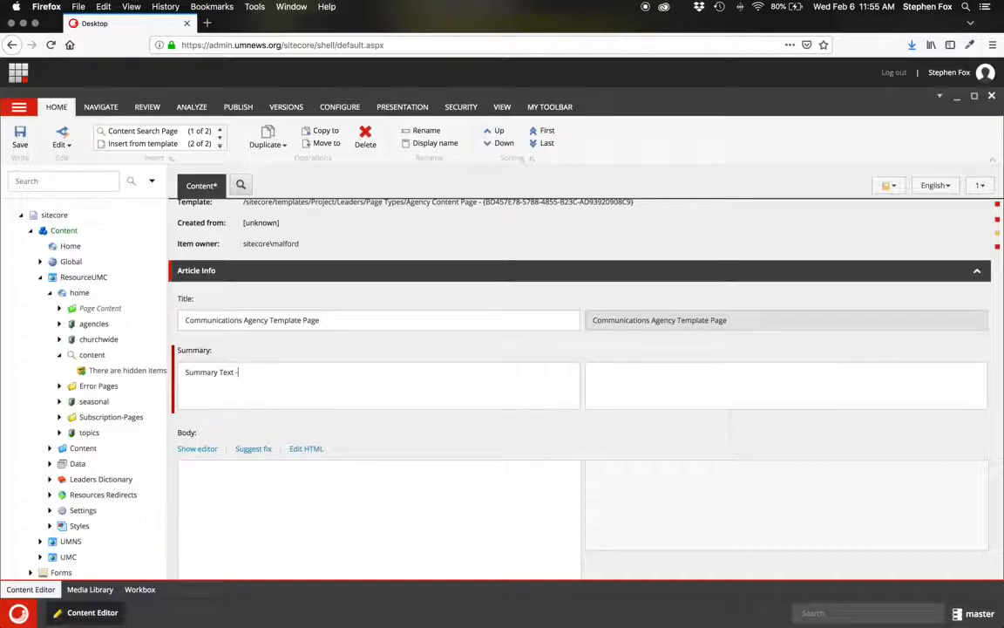
pyautogui.write(' Agency Content Page Template Content - SLF')
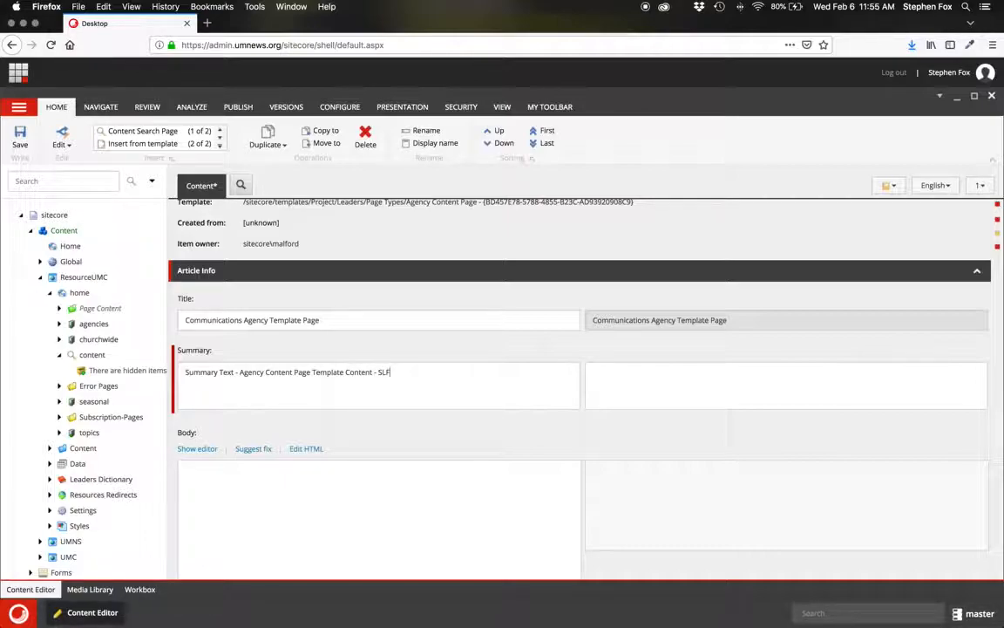
# Copy the whole summary text, paste it as two consecutive paragraphs into the Body's Rich Text Editor, and accept the content
pyautogui.press('super+a')
pyautogui.press('super+c')
pyautogui.scroll(-5, 341, 385)
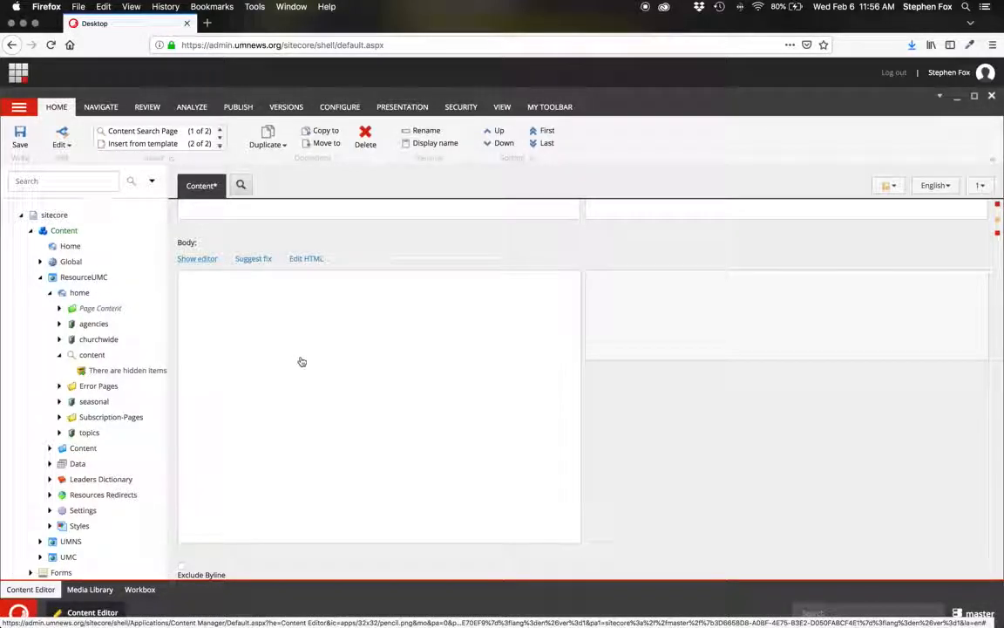
pyautogui.scroll(5, 301, 361)
pyautogui.scroll(-3, 301, 361)
pyautogui.scroll(-3, 301, 361)
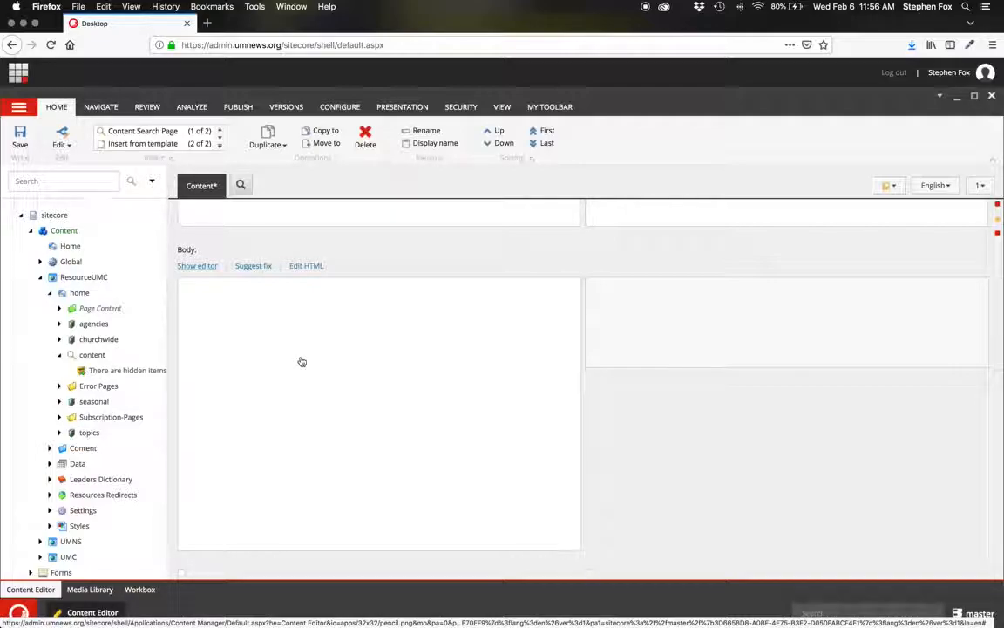
pyautogui.click(200, 266)
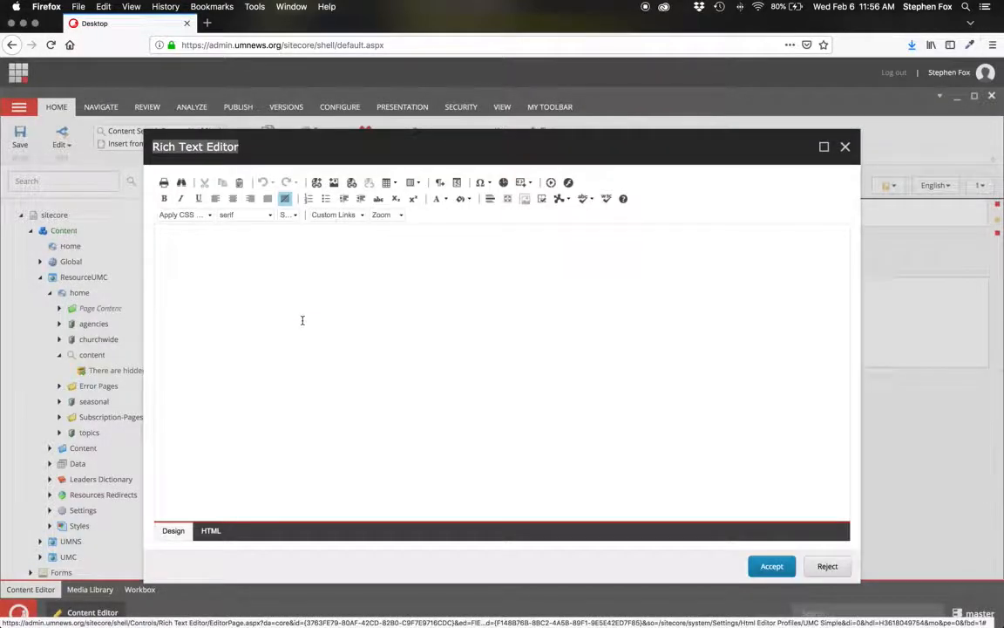
pyautogui.press('super+v')
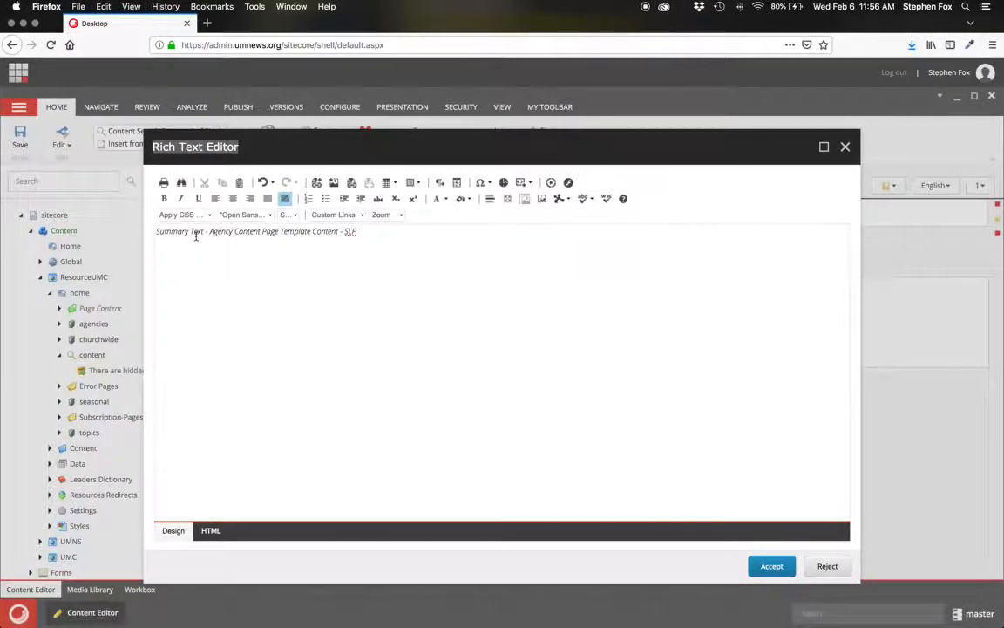
pyautogui.press('Return')
pyautogui.press('Return')
pyautogui.press('super+v')
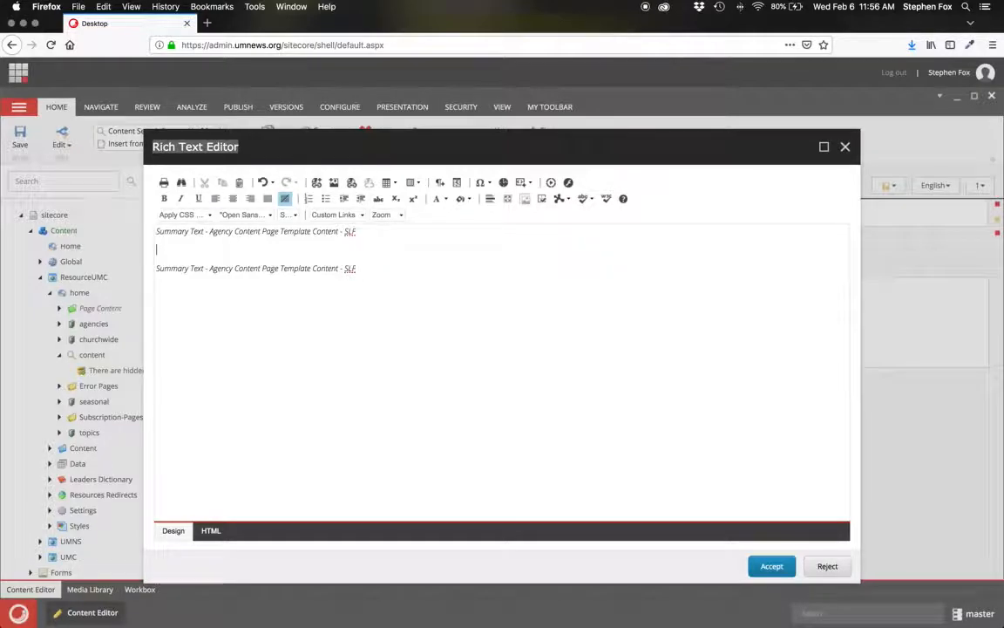
pyautogui.press('BackSpace')
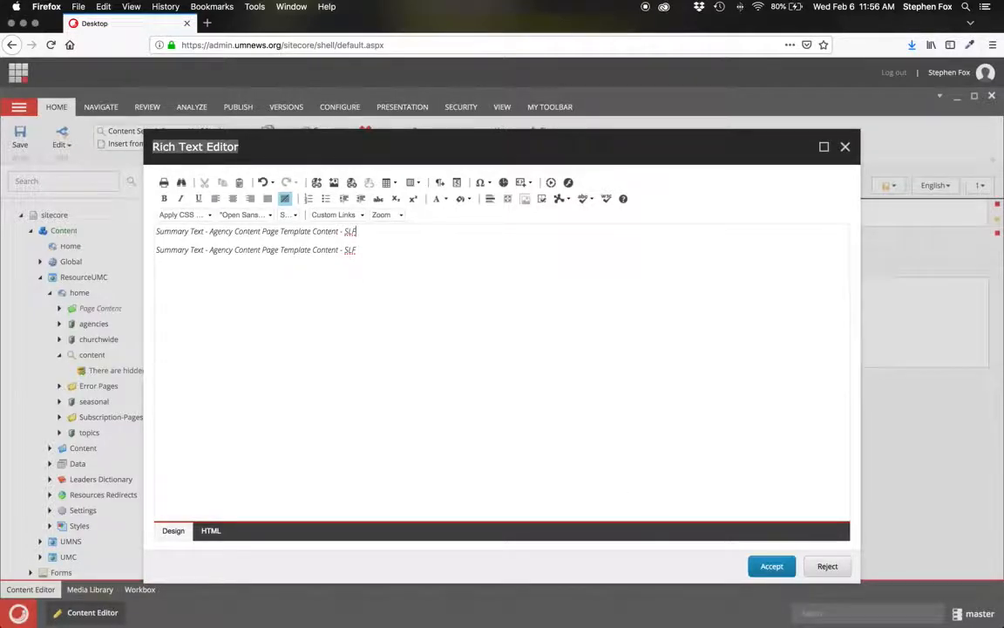
pyautogui.click(771, 566)
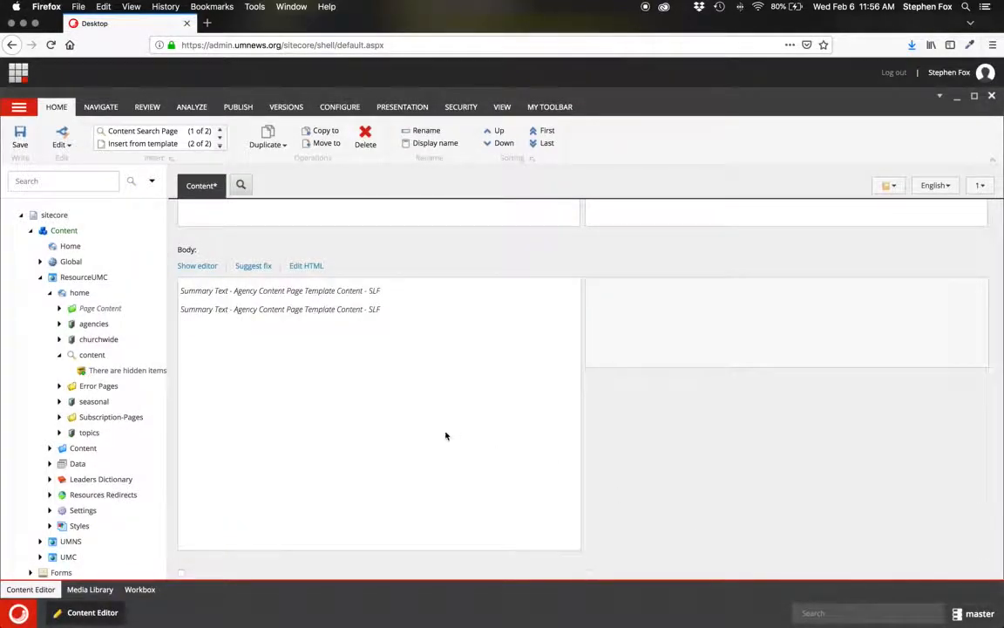
# Set the Article Image to the "CALLED" logo, 640_Called_Article_img_6_2015, from My images
pyautogui.scroll(-5, 445, 436)
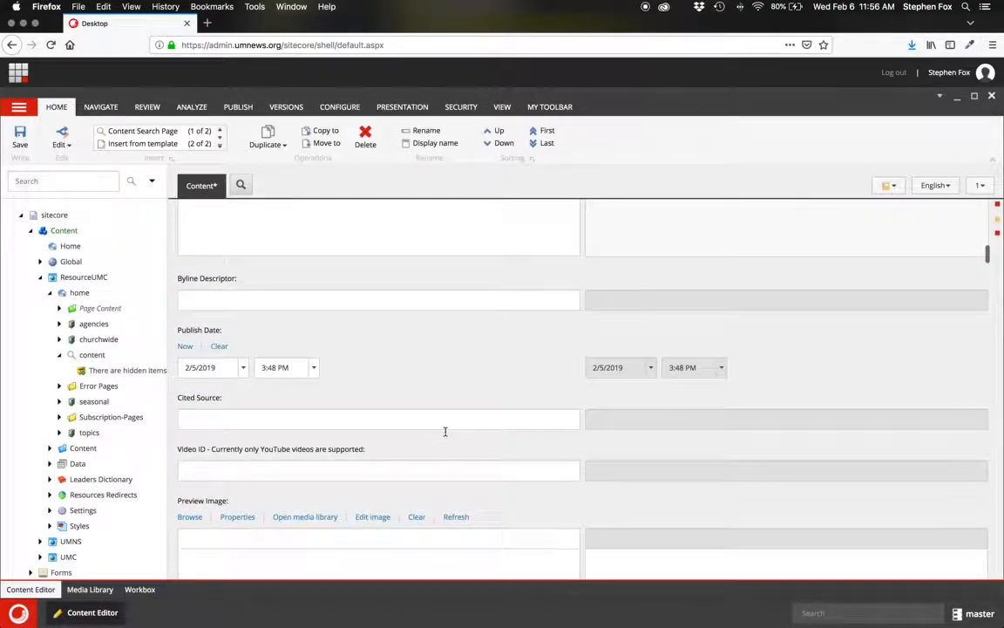
pyautogui.scroll(-5, 445, 430)
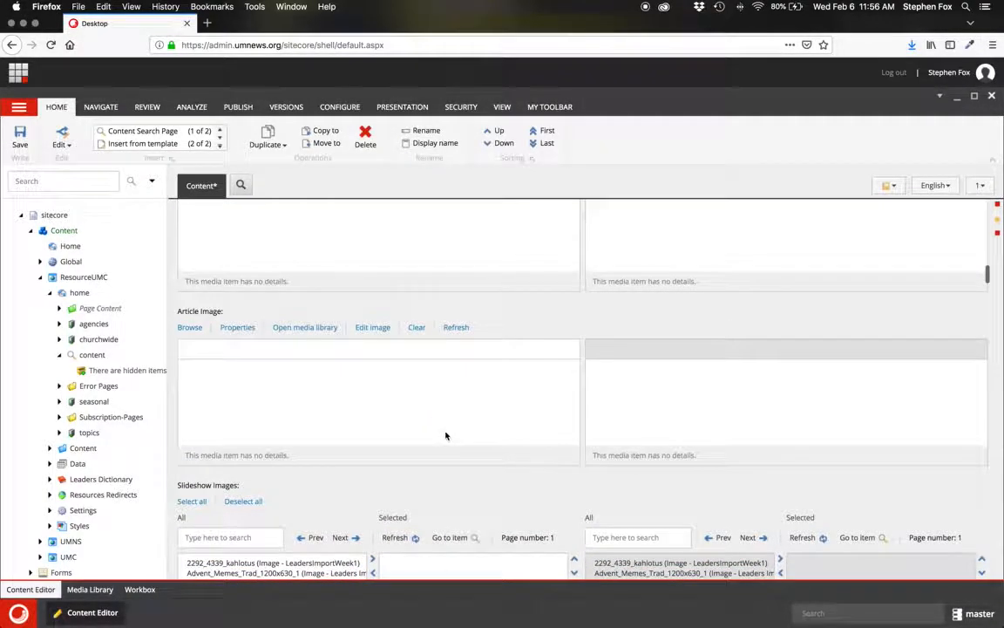
pyautogui.scroll(2, 446, 436)
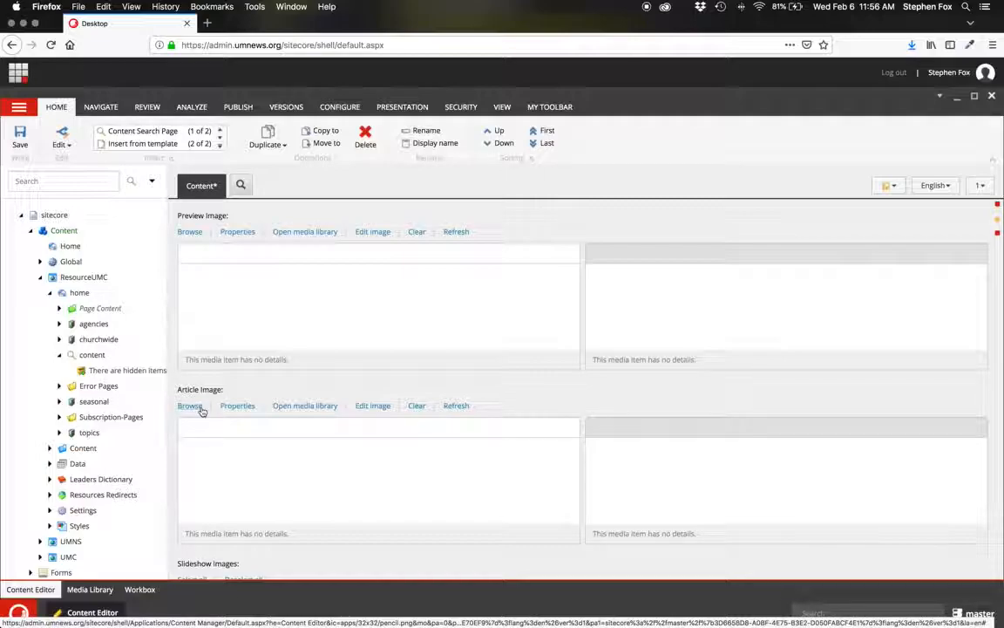
pyautogui.click(192, 407)
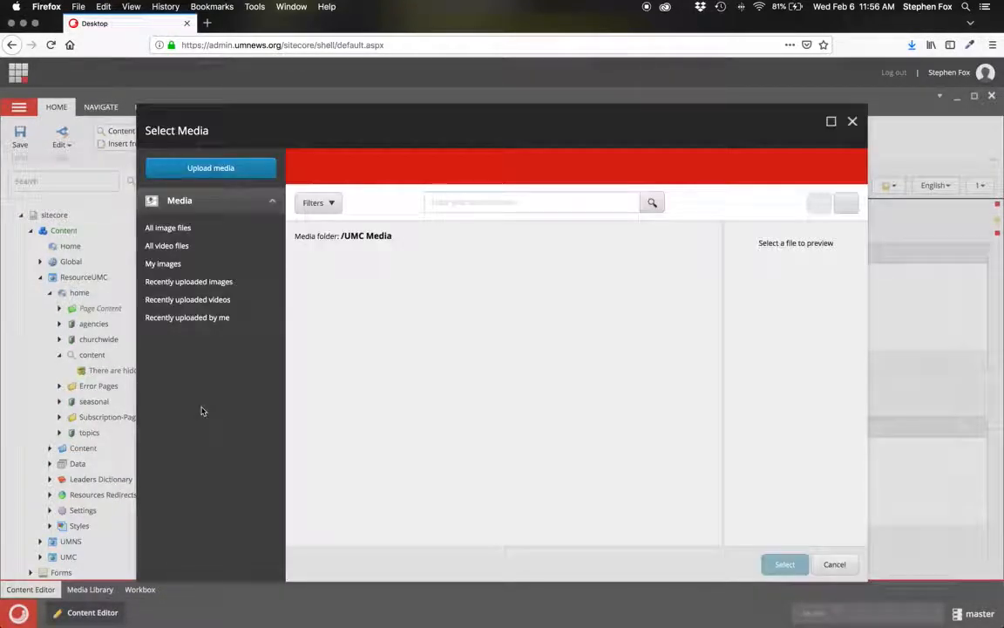
pyautogui.click(163, 264)
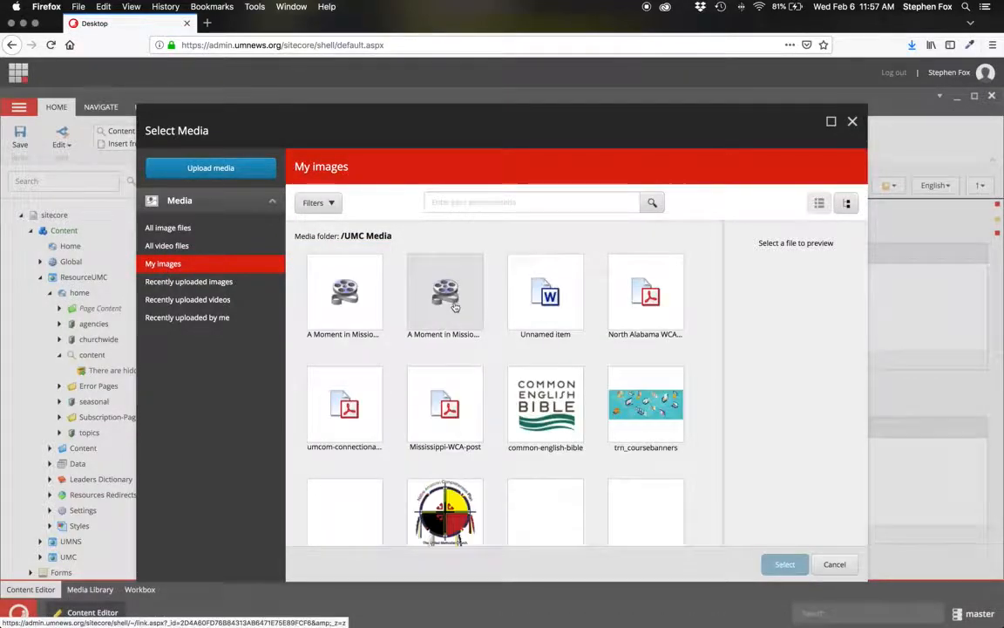
pyautogui.scroll(-3, 545, 384)
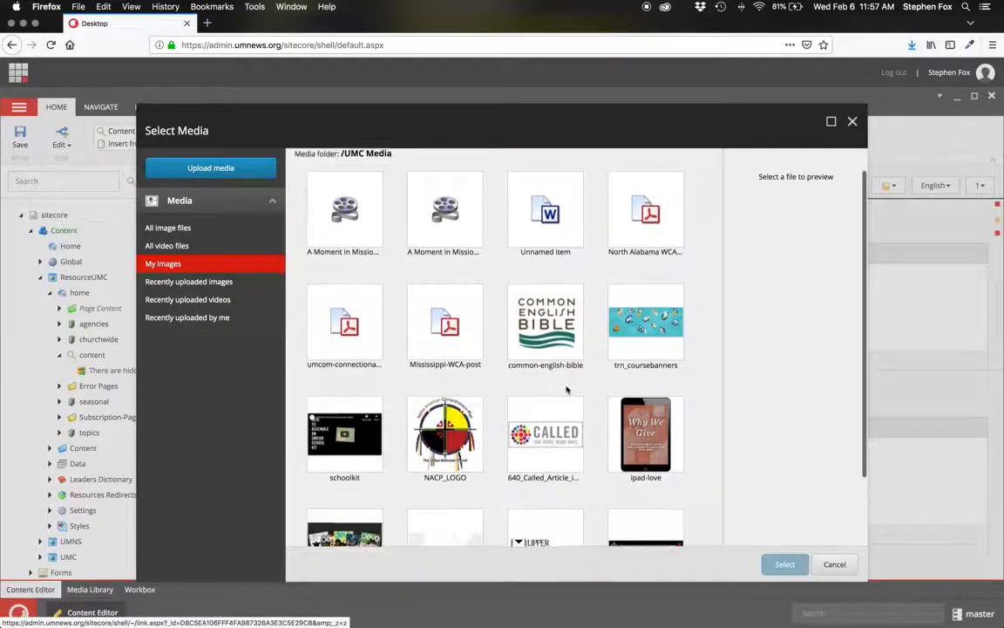
pyautogui.click(540, 434)
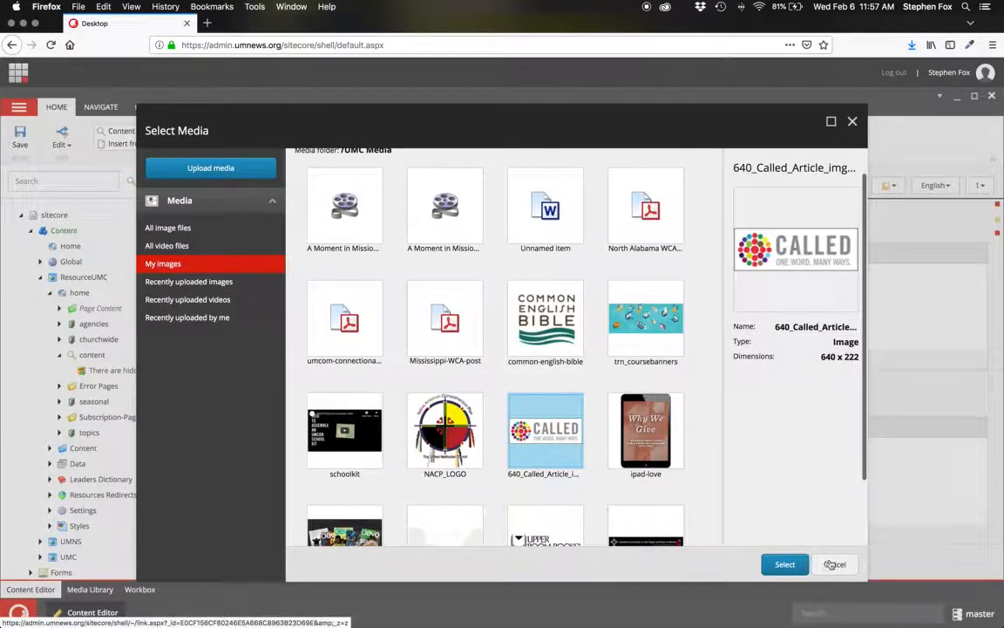
pyautogui.click(785, 564)
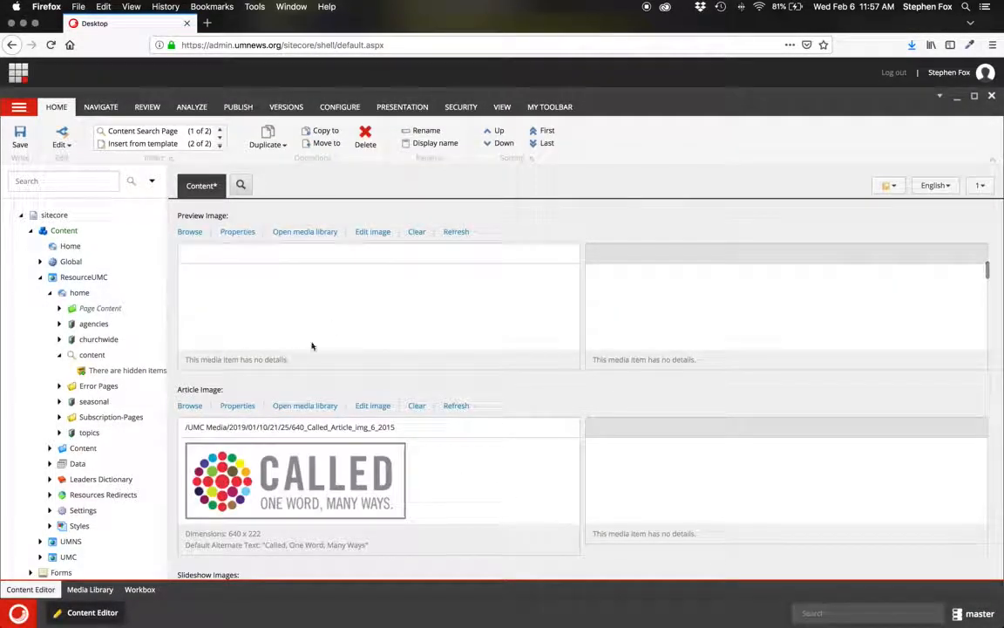
# Add communications, found under agencies, as the selected Category in the page's Article Tags
pyautogui.scroll(-8, 320, 385)
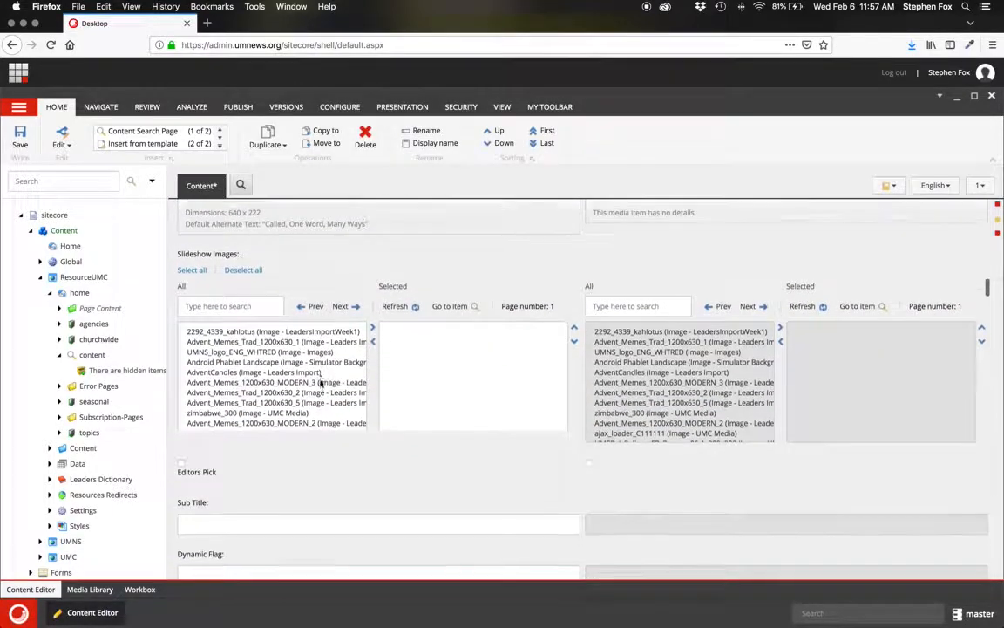
pyautogui.scroll(-2, 321, 383)
pyautogui.scroll(-5, 352, 445)
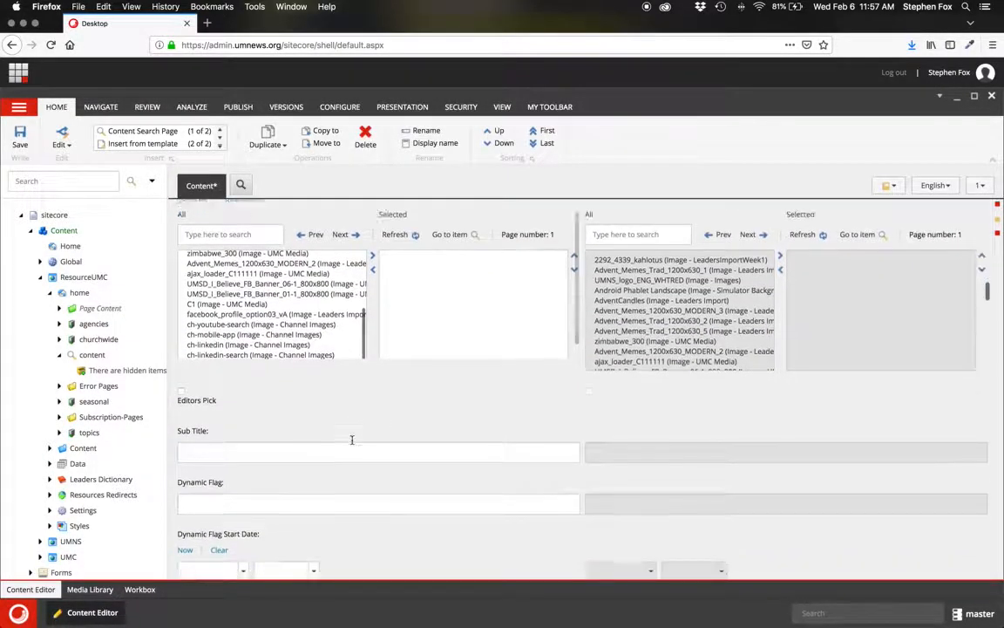
pyautogui.scroll(-10, 352, 444)
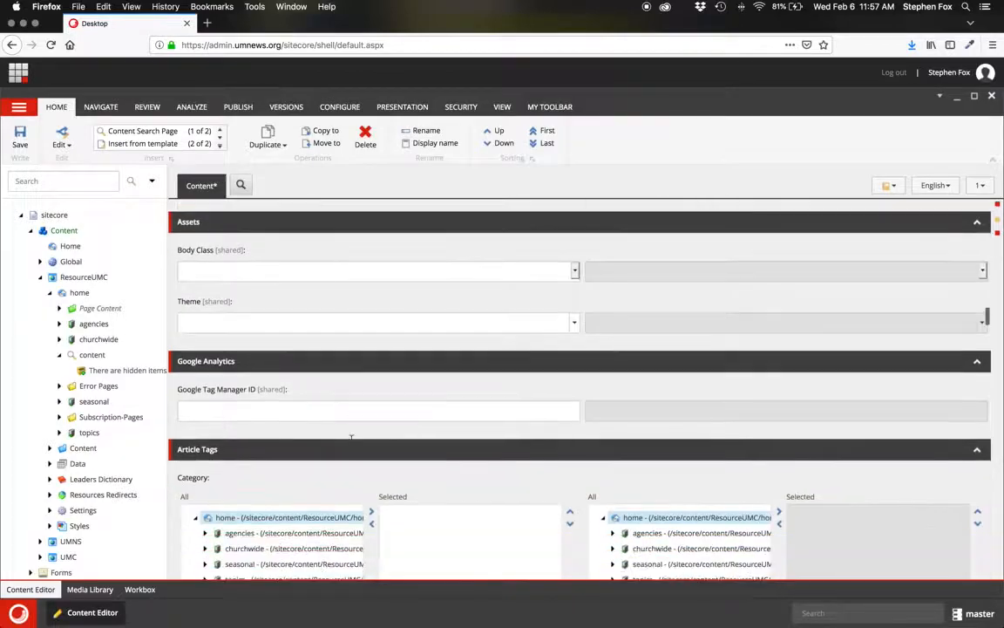
pyautogui.scroll(-5, 352, 445)
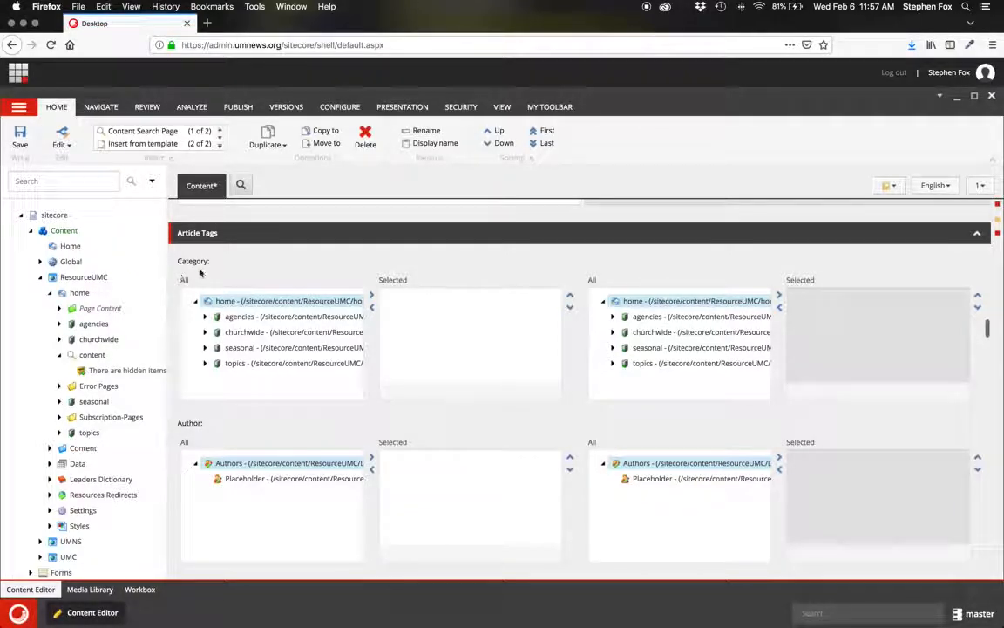
pyautogui.scroll(-5, 331, 331)
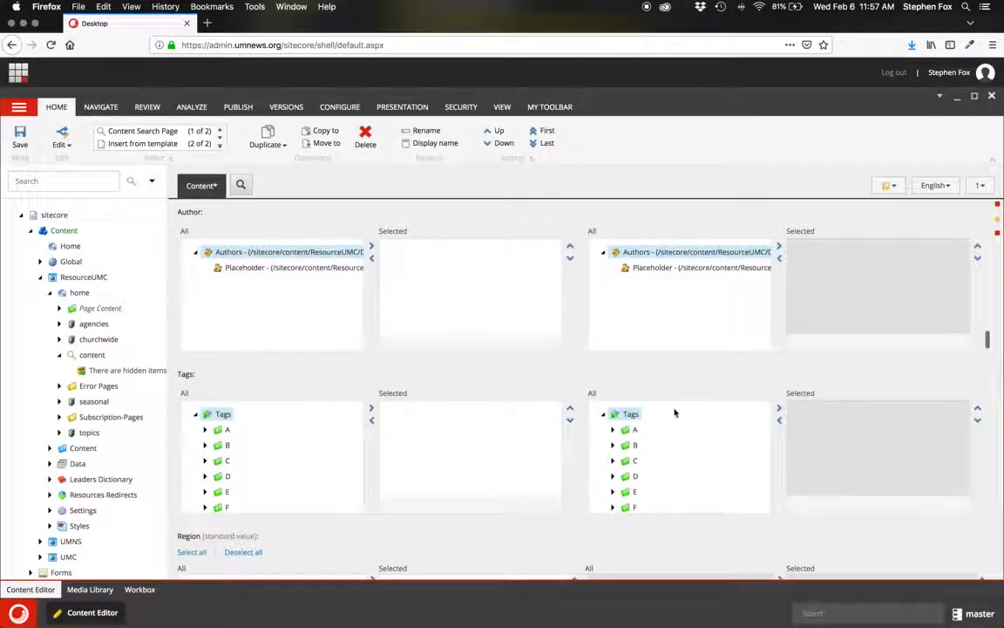
pyautogui.scroll(4, 648, 366)
pyautogui.scroll(1, 647, 367)
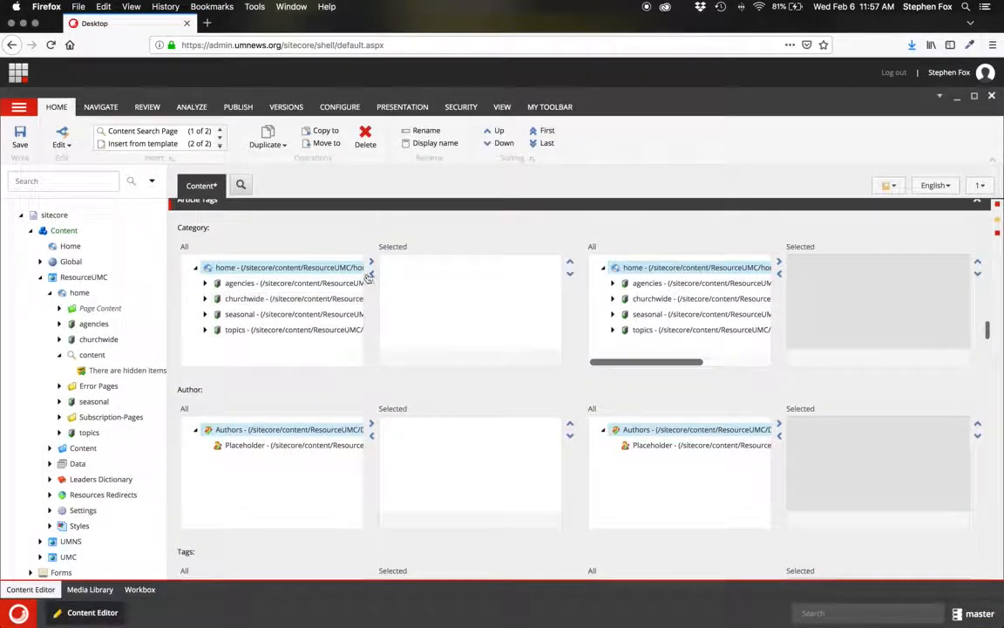
pyautogui.click(206, 284)
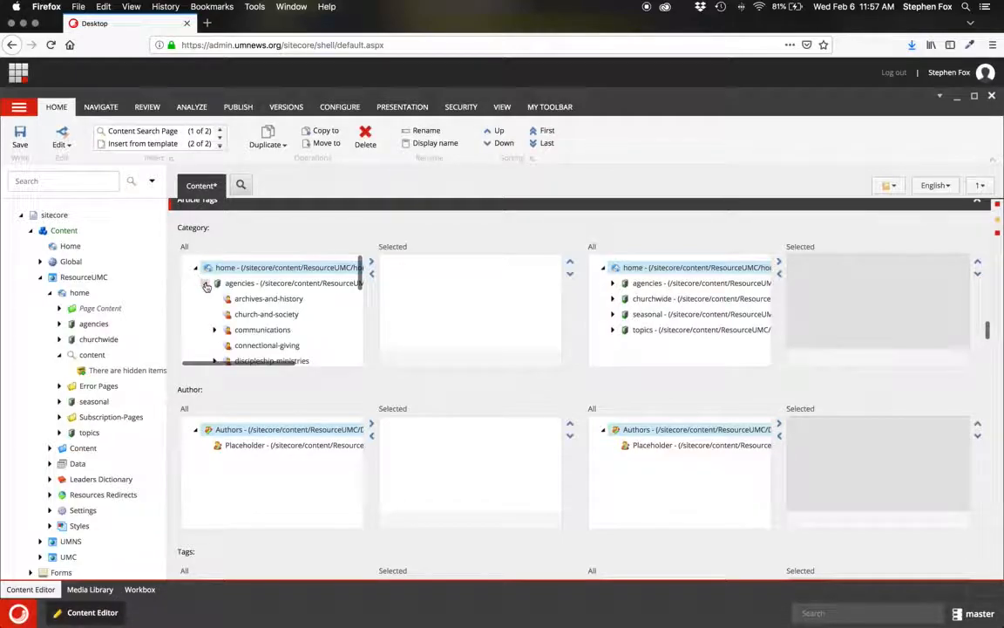
pyautogui.click(260, 330)
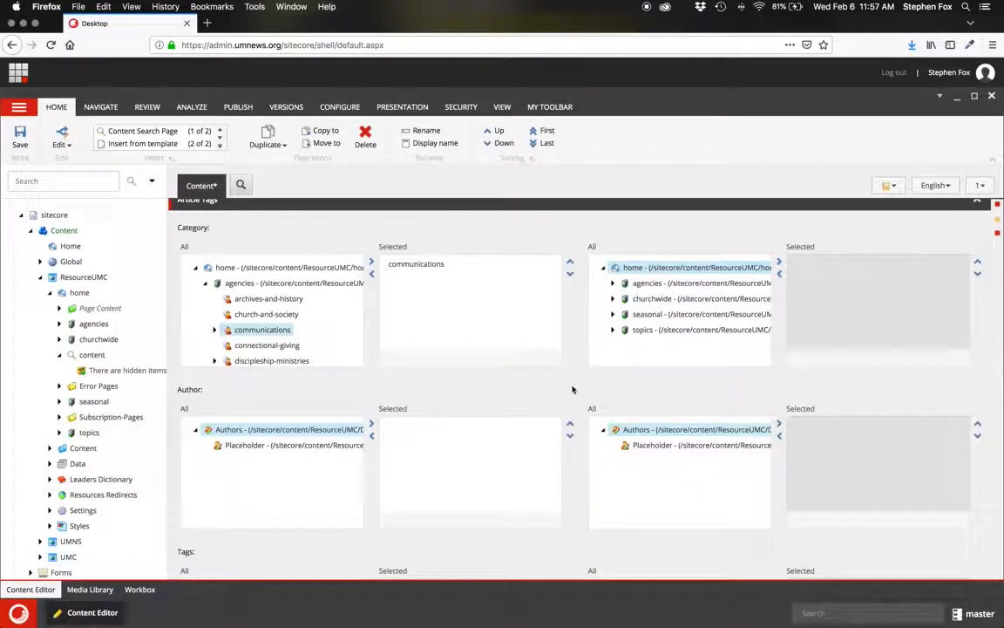
# Add the "A Way Forward" tag from the A folder to the page's selected Tags
pyautogui.scroll(-1, 577, 386)
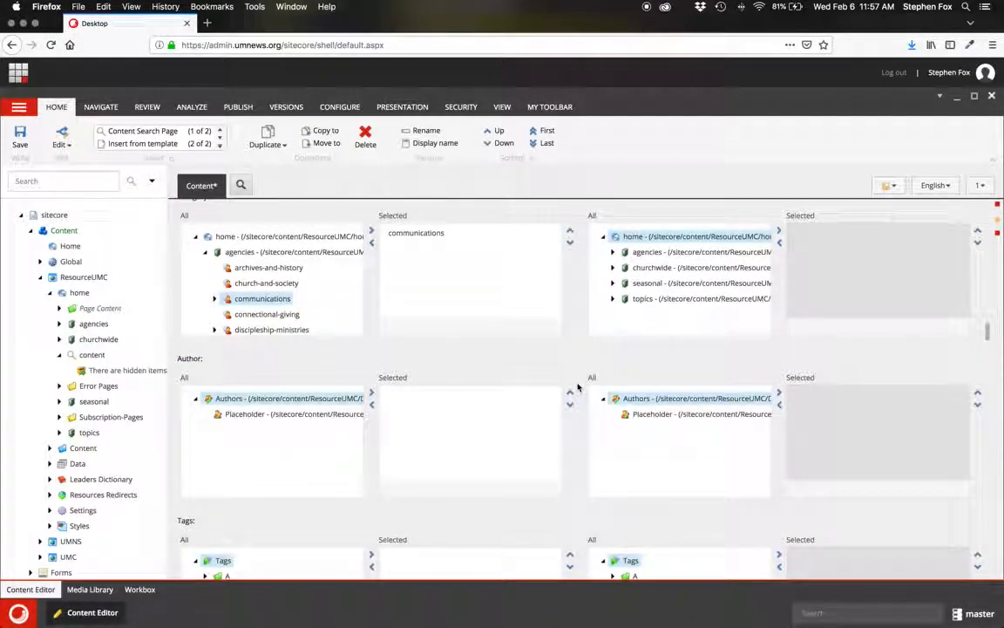
pyautogui.scroll(-1, 577, 386)
pyautogui.scroll(-5, 578, 386)
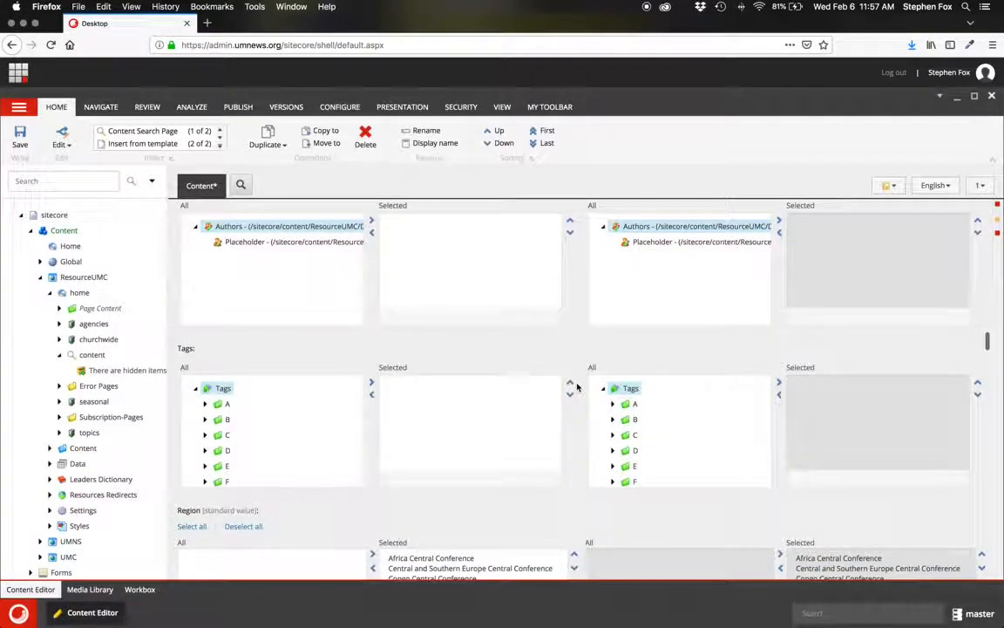
pyautogui.click(206, 404)
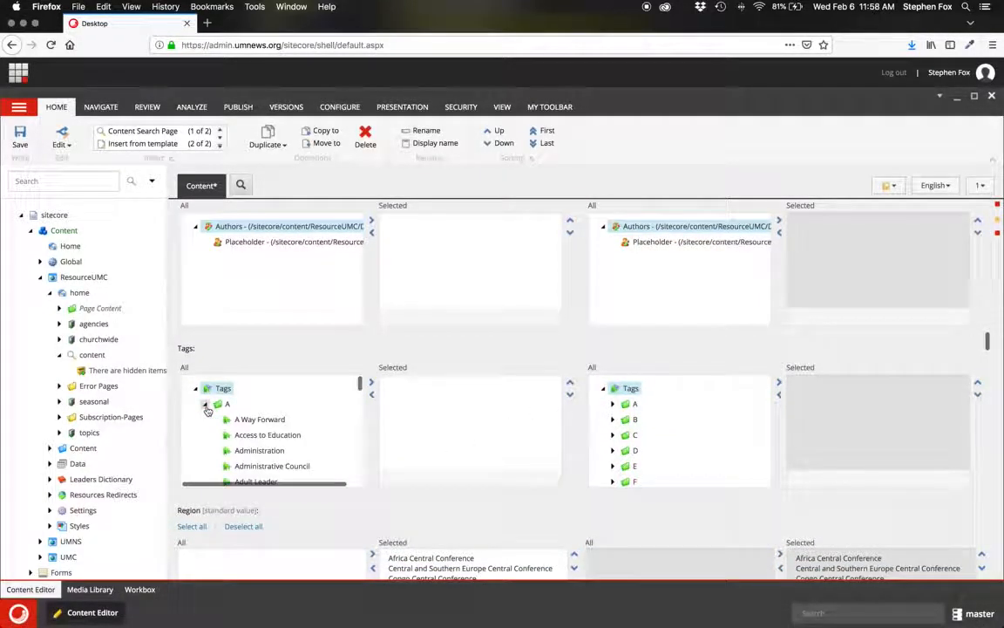
pyautogui.click(253, 419)
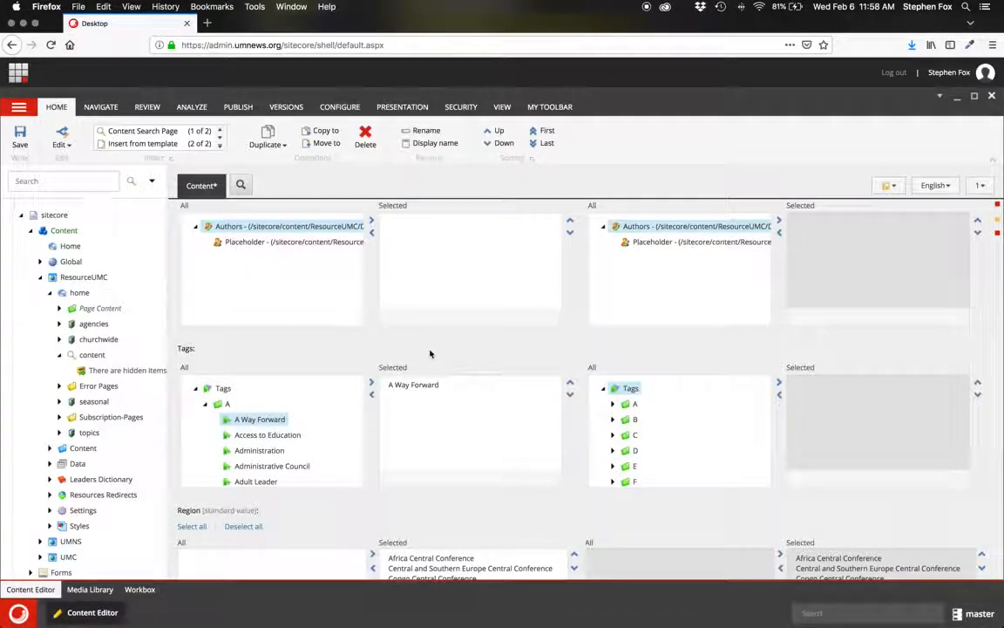
# Save the new agency content page and open its preview
pyautogui.scroll(-3, 429, 354)
pyautogui.scroll(3, 428, 356)
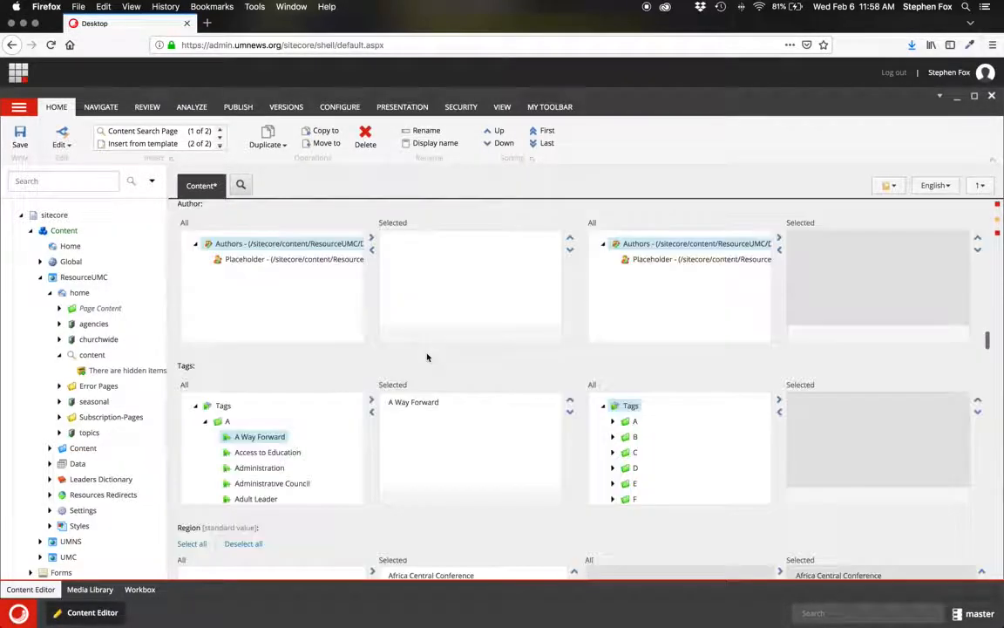
pyautogui.scroll(10, 427, 357)
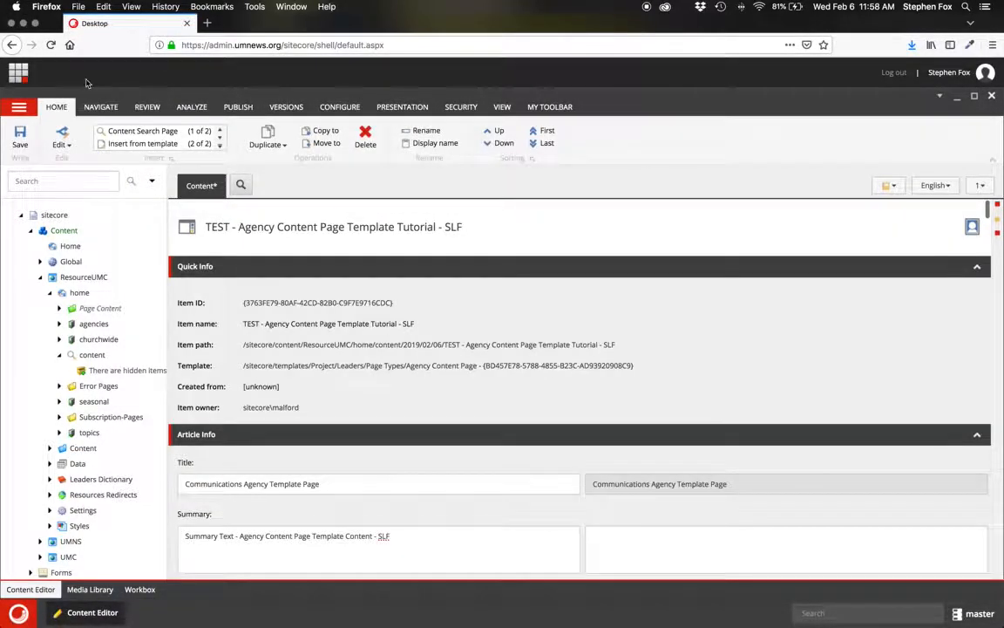
pyautogui.click(20, 140)
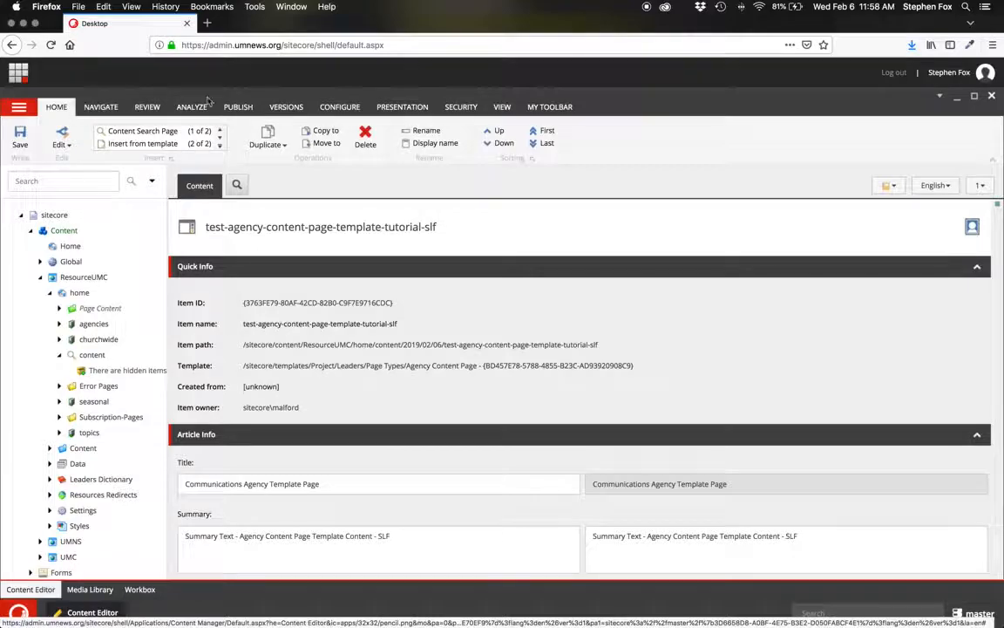
pyautogui.click(235, 108)
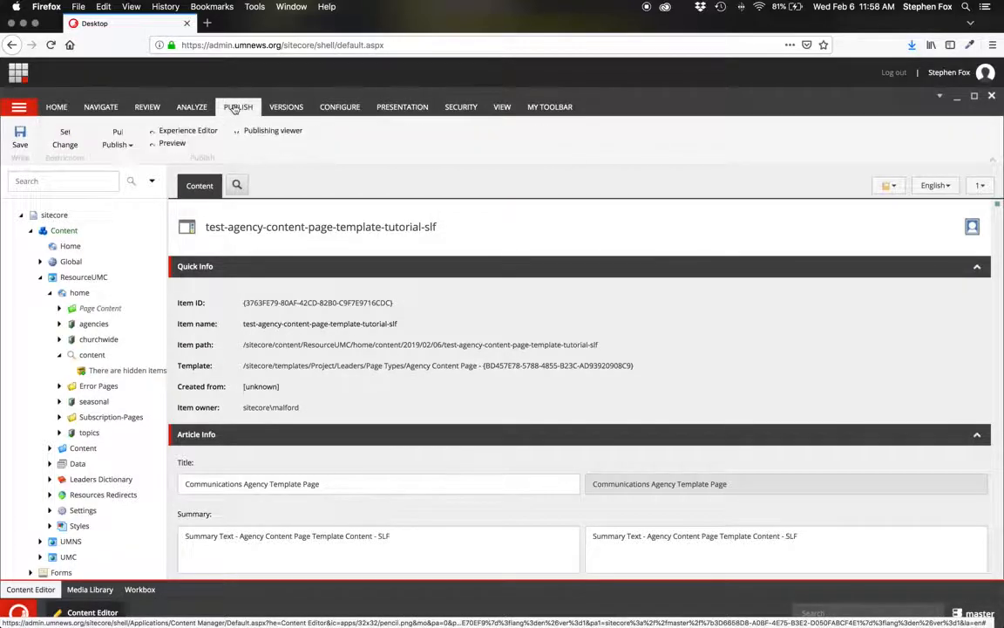
pyautogui.click(172, 144)
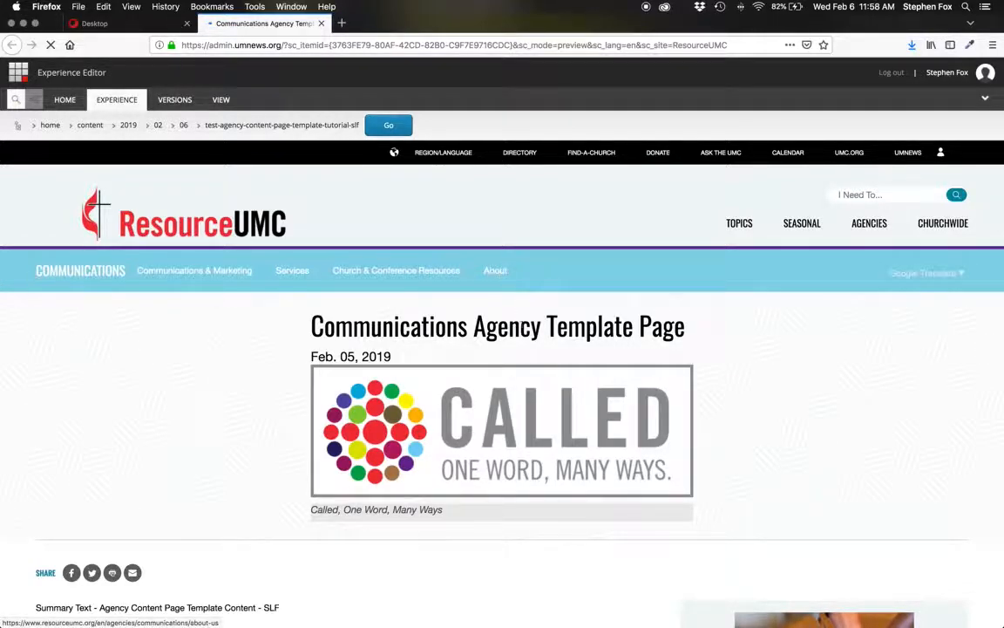
# Review the previewed page's title, article image and body paragraphs, highlighting the title and the body text
pyautogui.scroll(-1, 533, 352)
pyautogui.scroll(-2, 534, 352)
pyautogui.scroll(-3, 533, 352)
pyautogui.scroll(5, 534, 352)
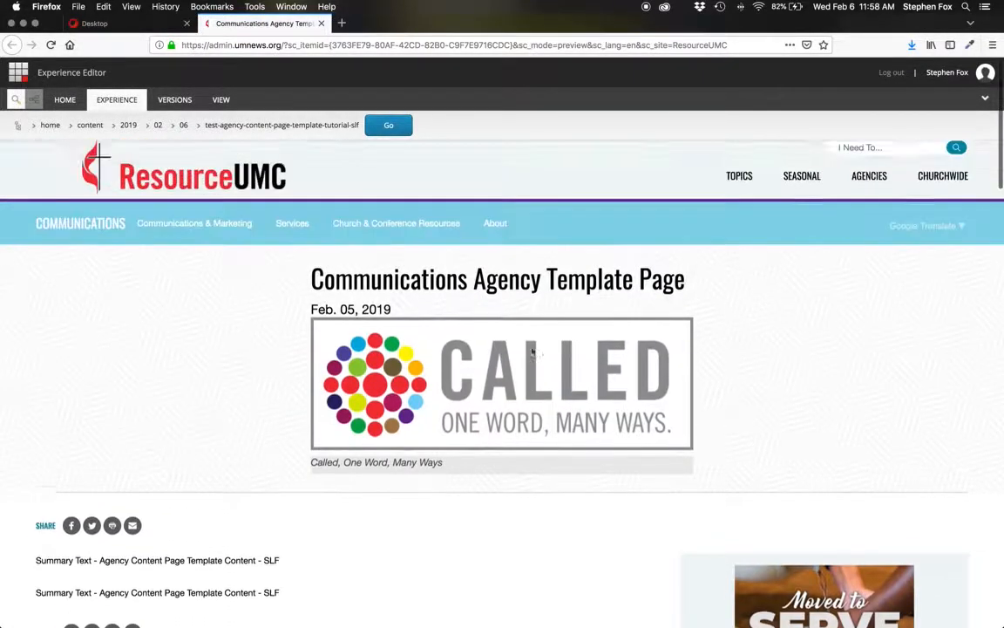
pyautogui.scroll(1, 533, 352)
pyautogui.moveTo(312, 327); pyautogui.dragTo(762, 341)
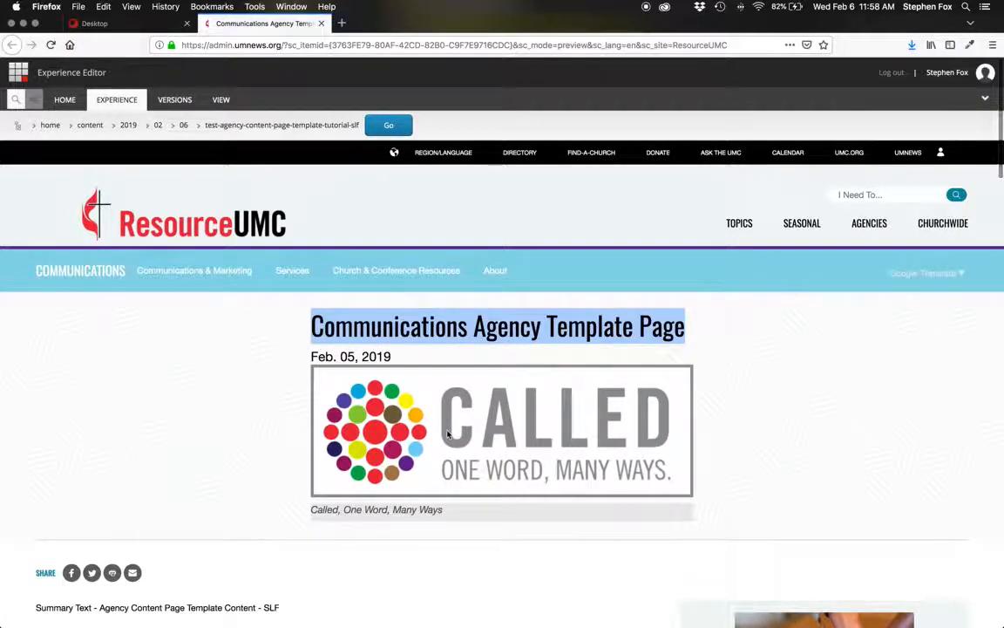
pyautogui.scroll(-4, 460, 468)
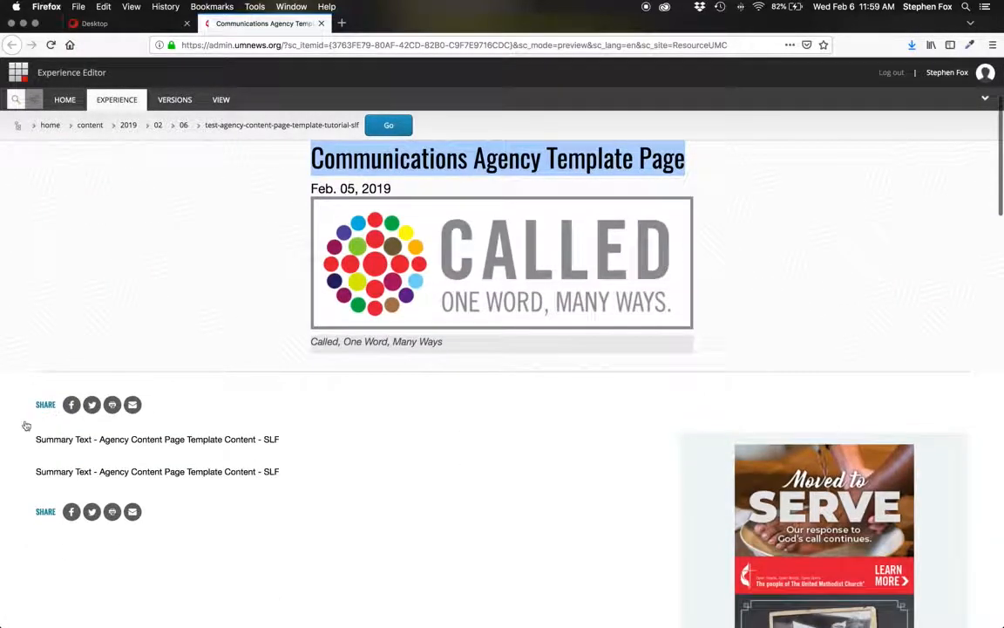
pyautogui.click(38, 440)
pyautogui.moveTo(276, 471); pyautogui.dragTo(34, 442)
pyautogui.scroll(4, 549, 449)
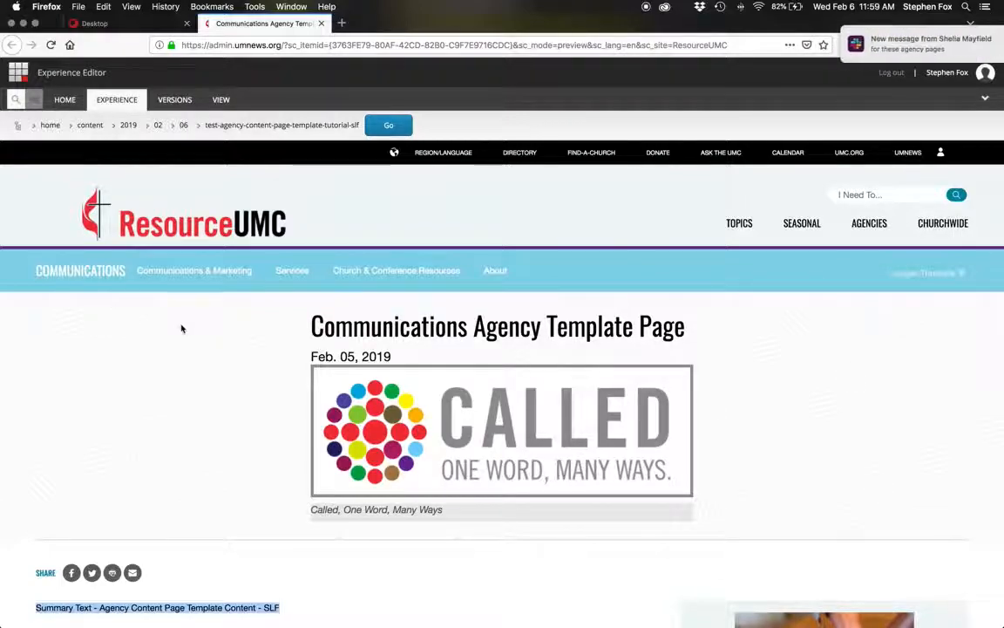
pyautogui.moveTo(877, 42)
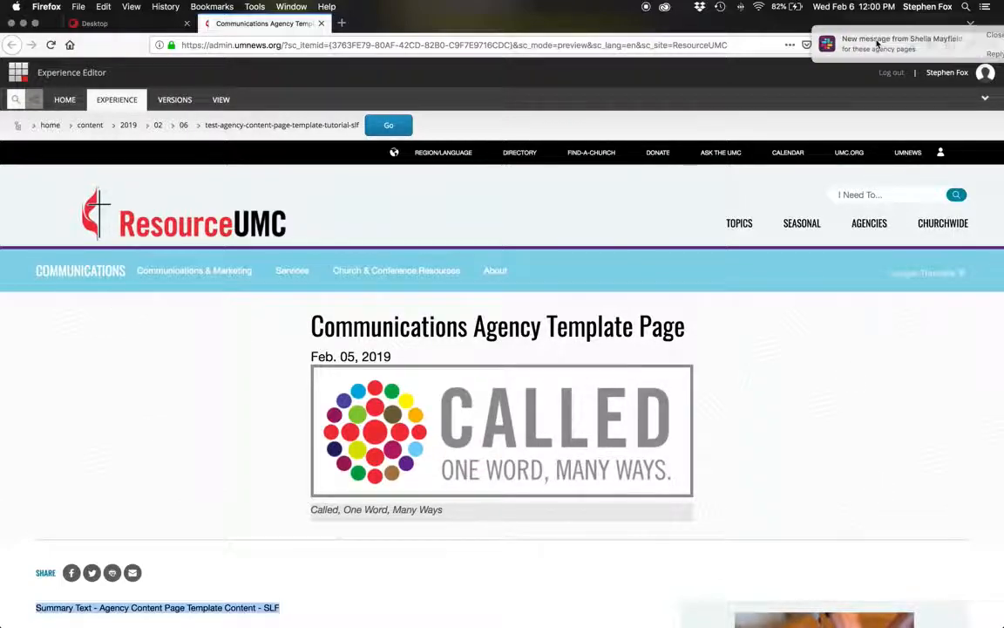